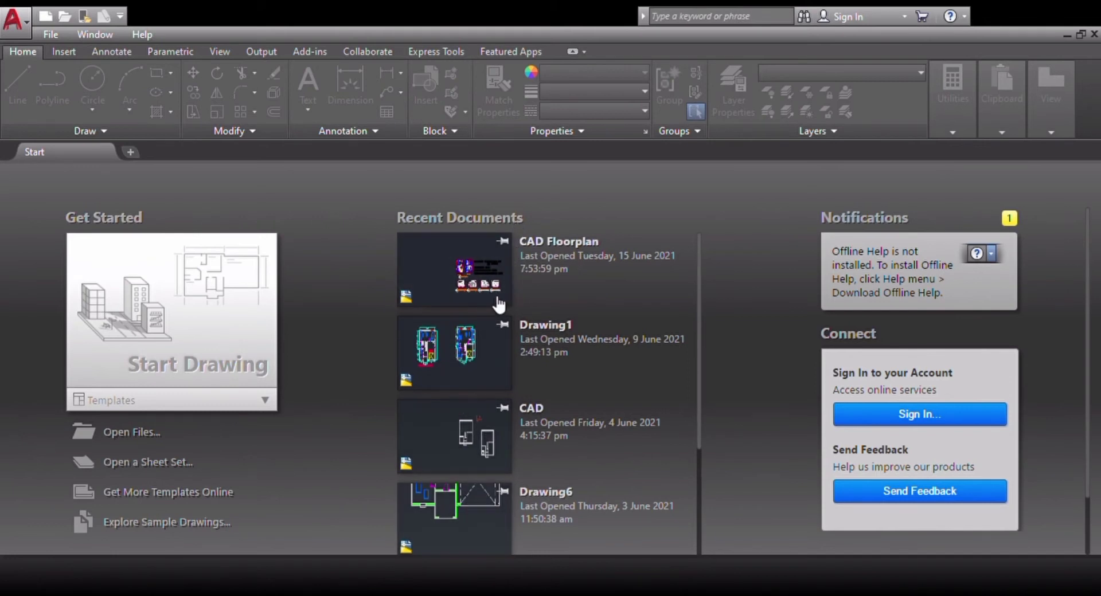
Step: Start a new blank drawing
{"action": "left_click", "coordinate": [211, 337]}
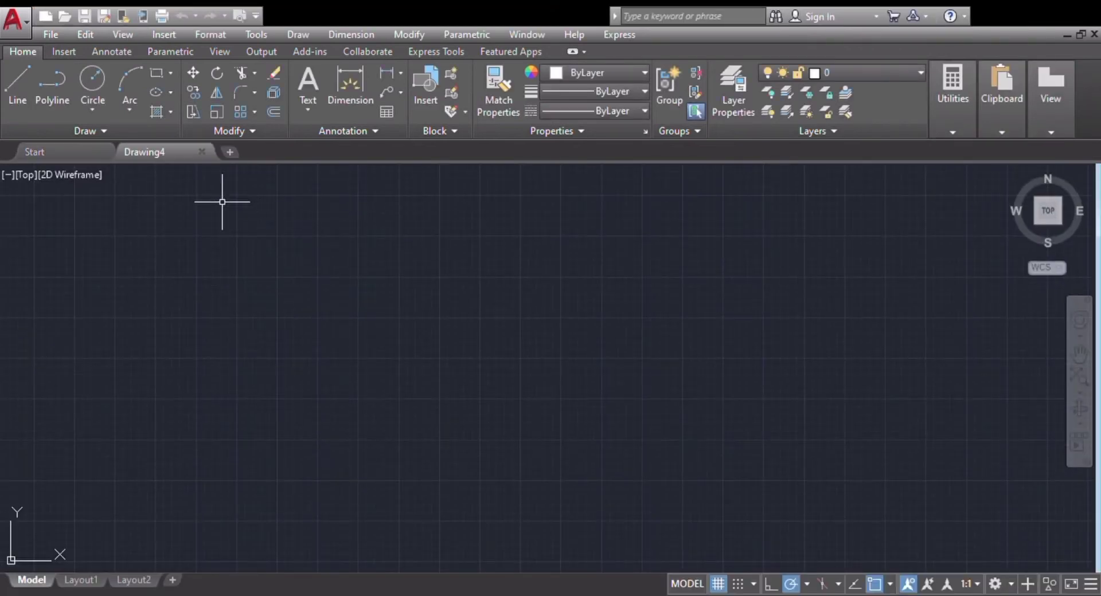
{"action": "left_click", "coordinate": [14, 20]}
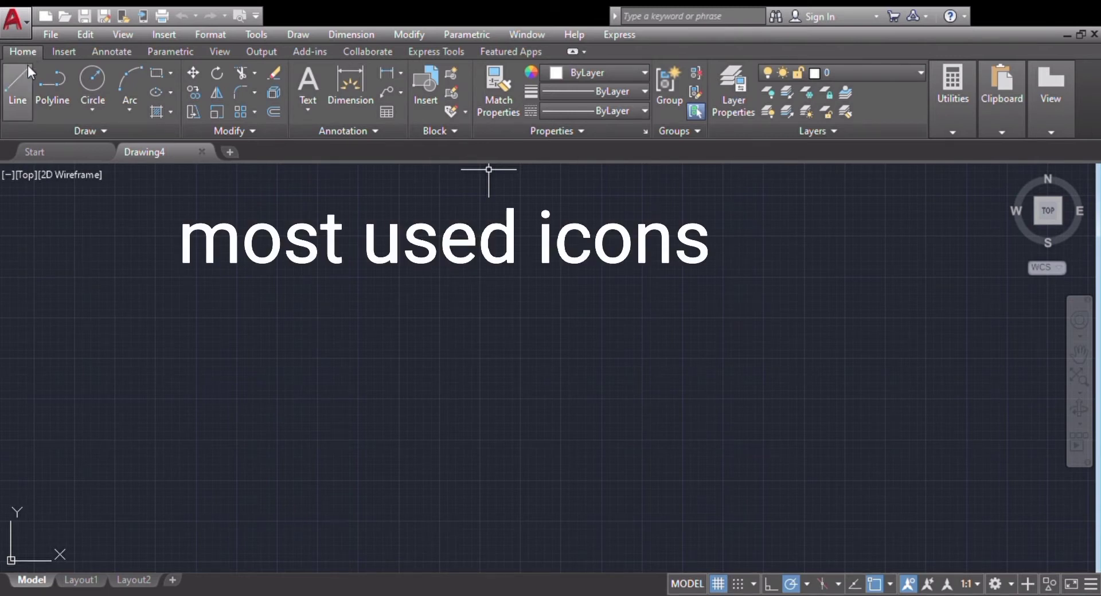
{"action": "left_click", "coordinate": [64, 53]}
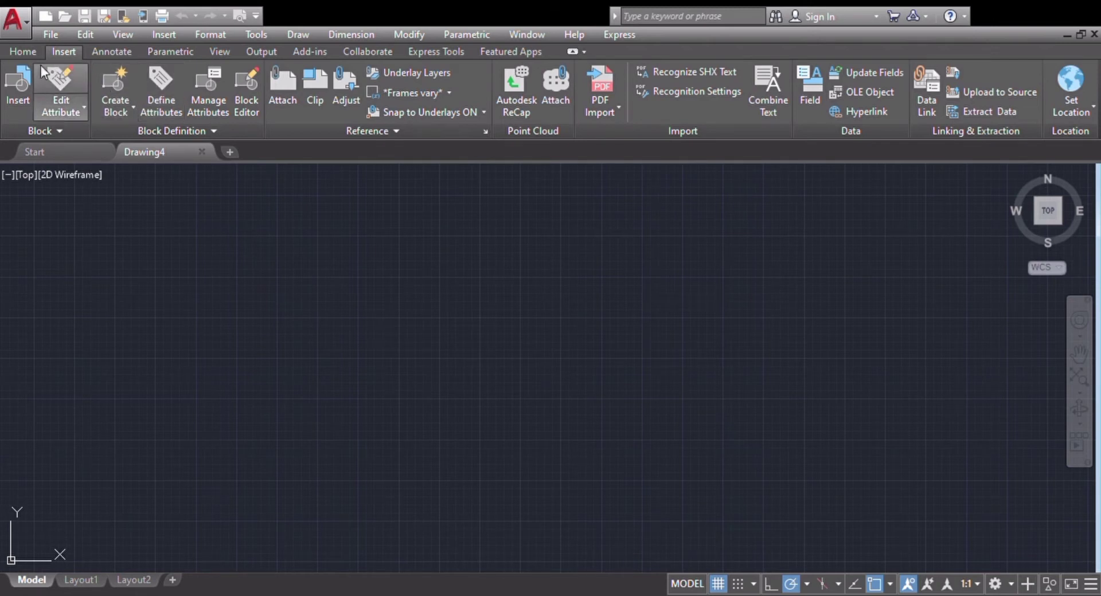
{"action": "left_click", "coordinate": [20, 51]}
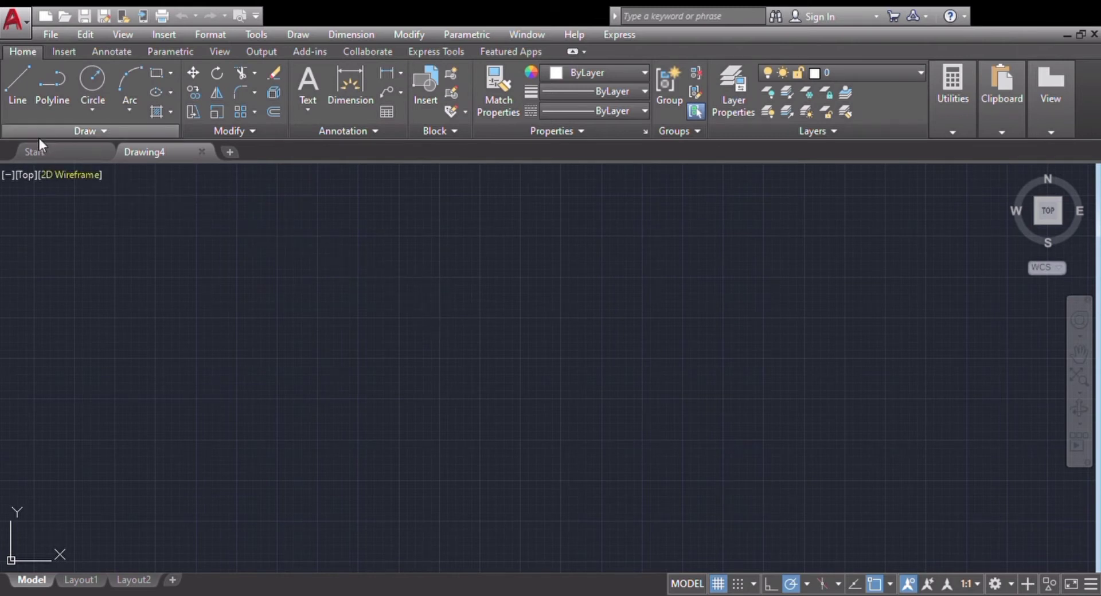
Step: Draw two connected line segments, a long one sloping down to the right and a short one rising from its end
{"action": "left_click", "coordinate": [25, 80]}
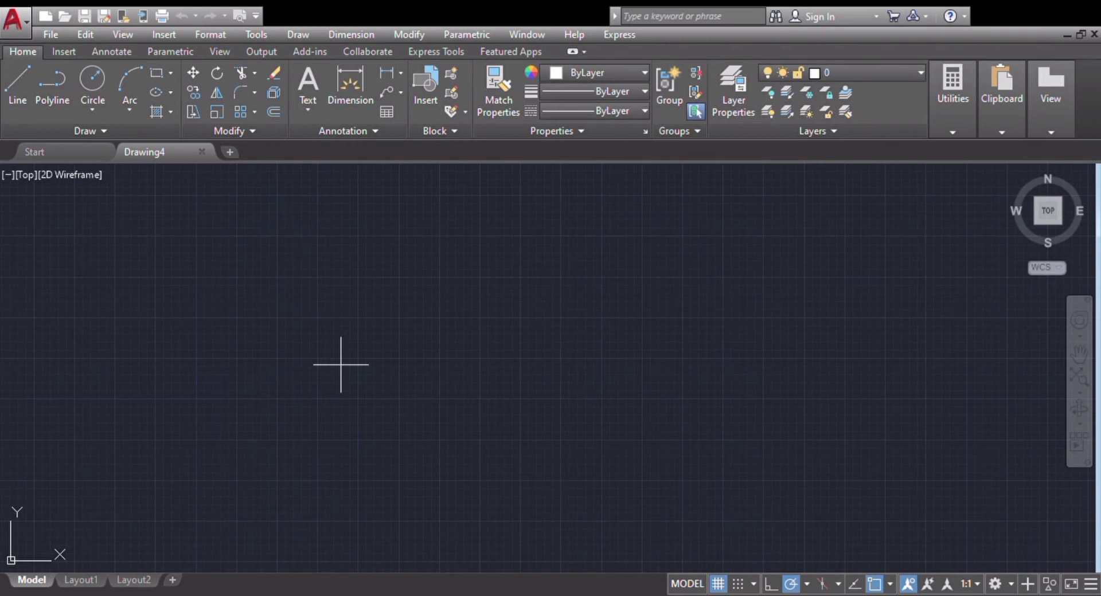
{"action": "left_click", "coordinate": [225, 283]}
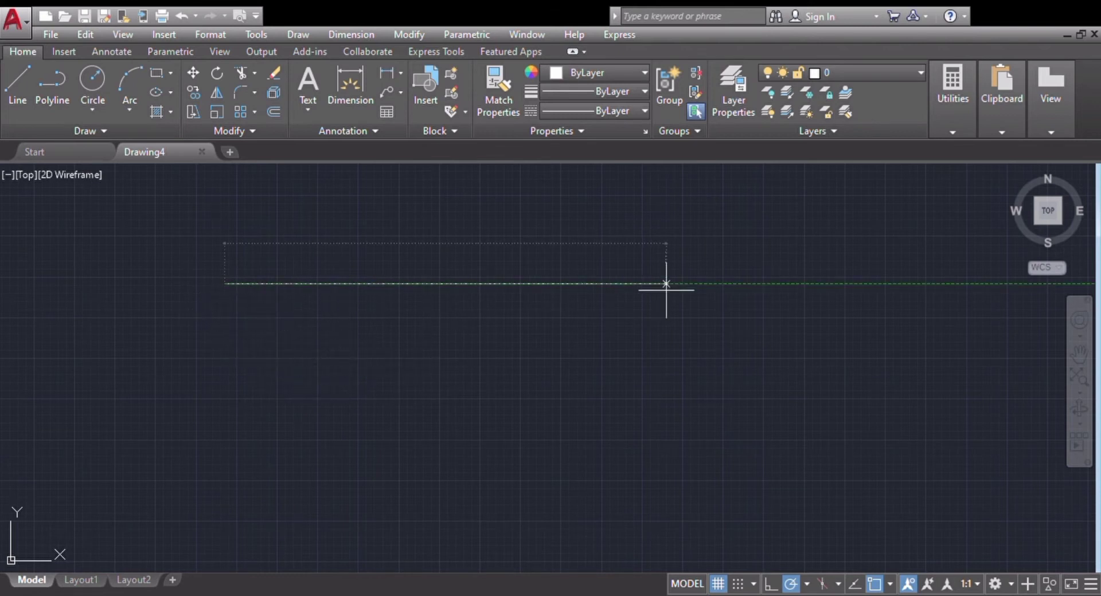
{"action": "left_click", "coordinate": [509, 351]}
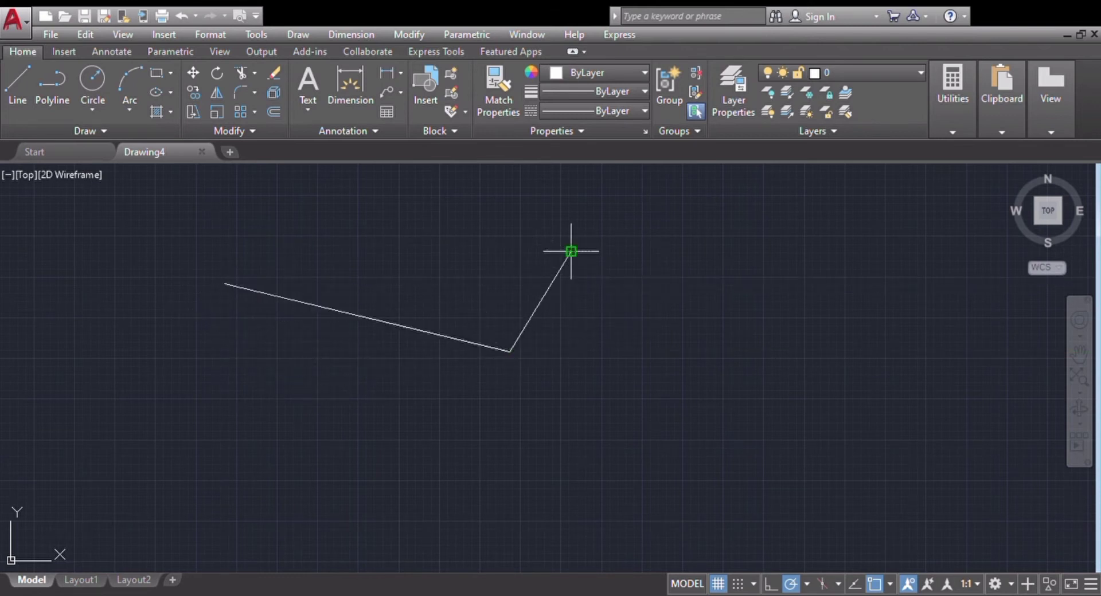
{"action": "left_click", "coordinate": [571, 251]}
{"action": "key", "text": "Return"}
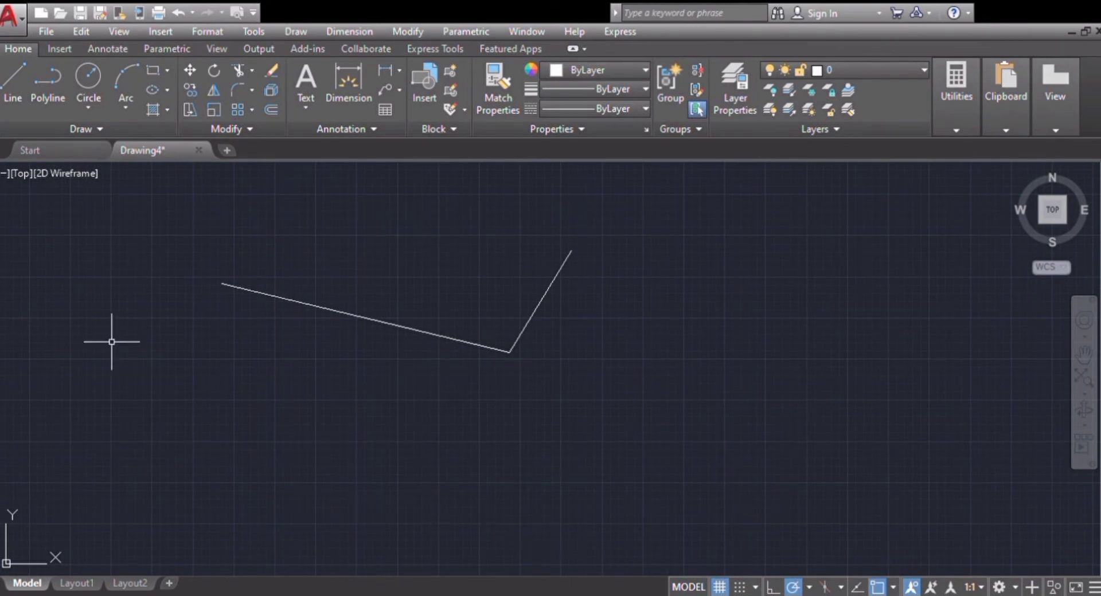
Step: Draw a zigzag of three connected line segments below the existing lines and erase it again
{"action": "left_click", "coordinate": [6, 85]}
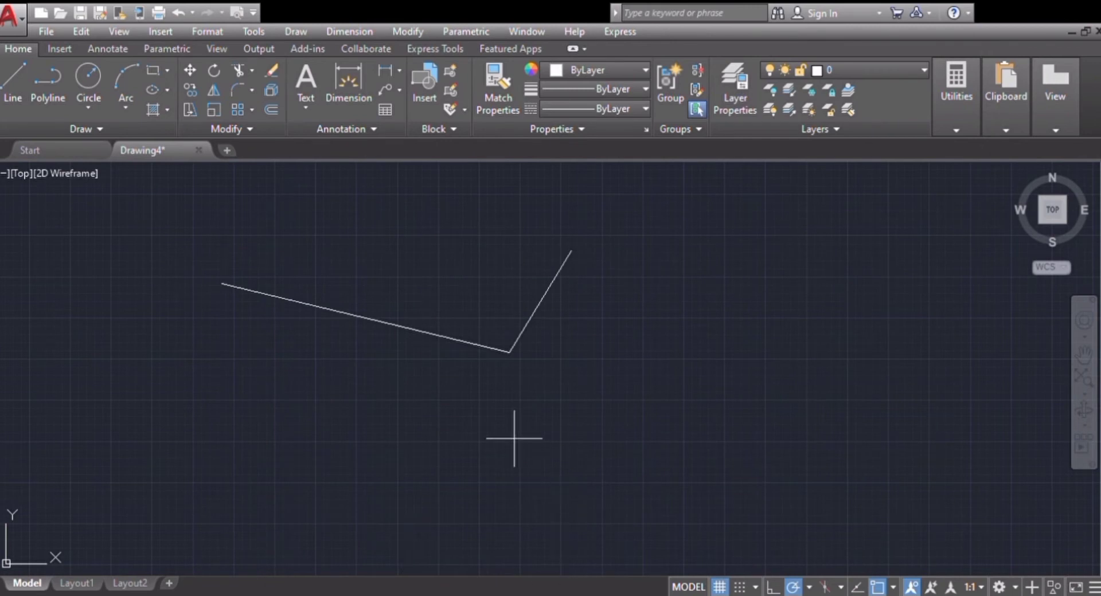
{"action": "left_click", "coordinate": [495, 415]}
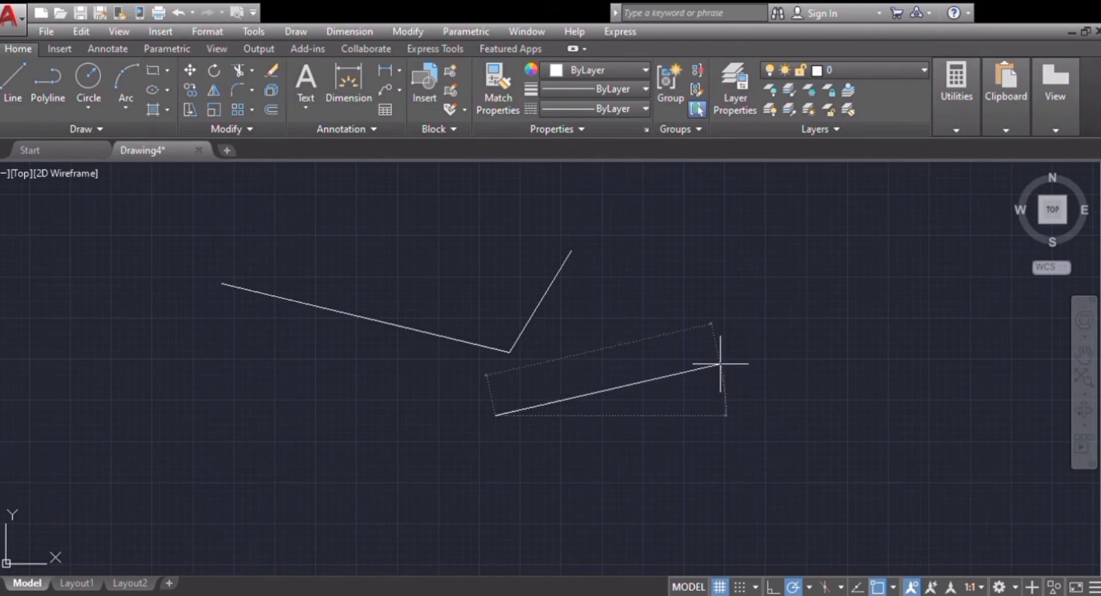
{"action": "left_click", "coordinate": [720, 363]}
{"action": "left_click", "coordinate": [678, 411]}
{"action": "left_click", "coordinate": [720, 386]}
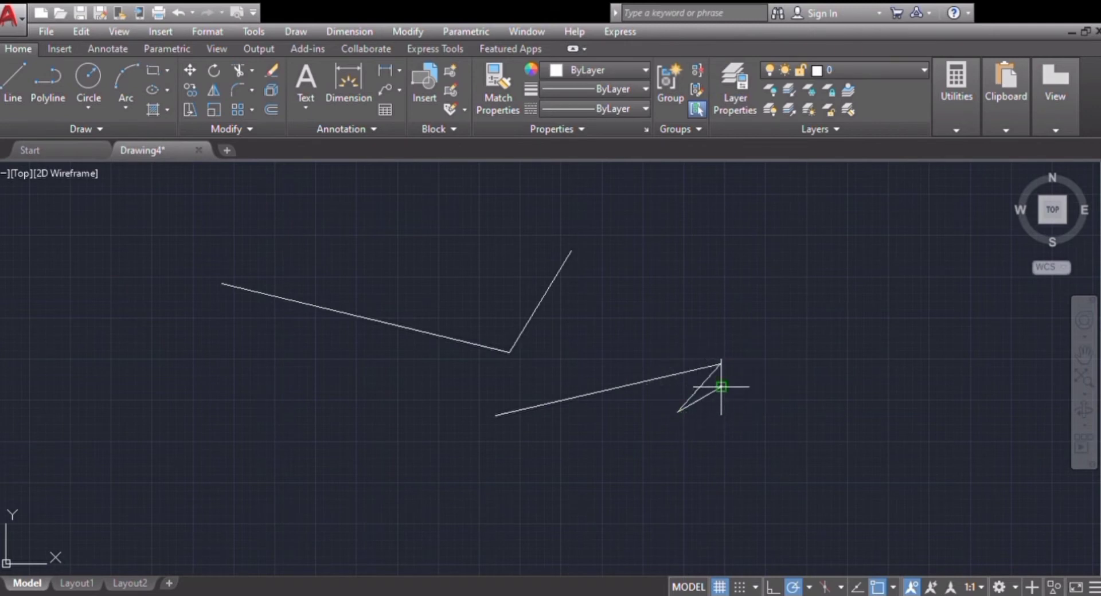
{"action": "key", "text": "Return"}
{"action": "mouse_move", "coordinate": [665, 349]}
{"action": "left_mouse_down"}
{"action": "mouse_move", "coordinate": [810, 388]}
{"action": "mouse_move", "coordinate": [491, 480]}
{"action": "mouse_move", "coordinate": [400, 445]}
{"action": "left_mouse_up"}
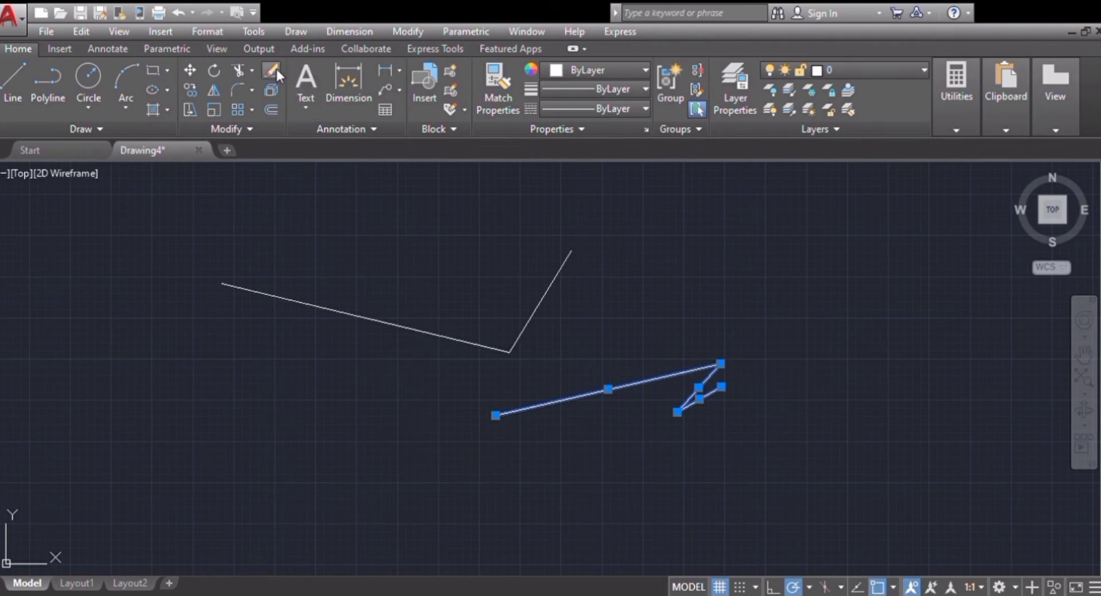
{"action": "key", "text": "Delete"}
Step: Draw two connected line segments below the first pair, one rising to the right and one dropping vertically from its end
{"action": "left_click", "coordinate": [12, 85]}
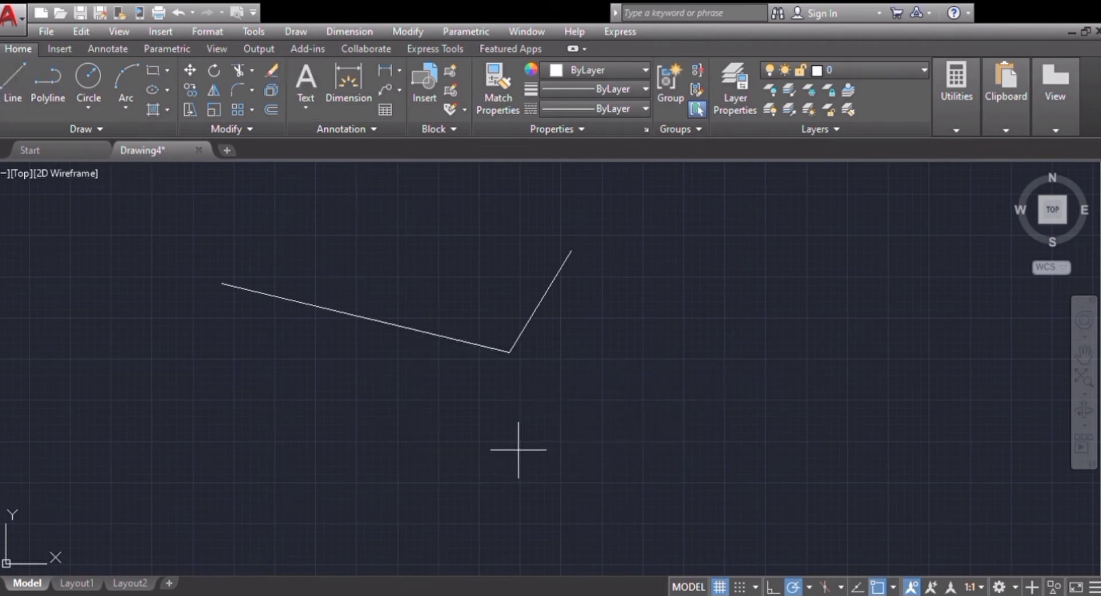
{"action": "left_click", "coordinate": [502, 441]}
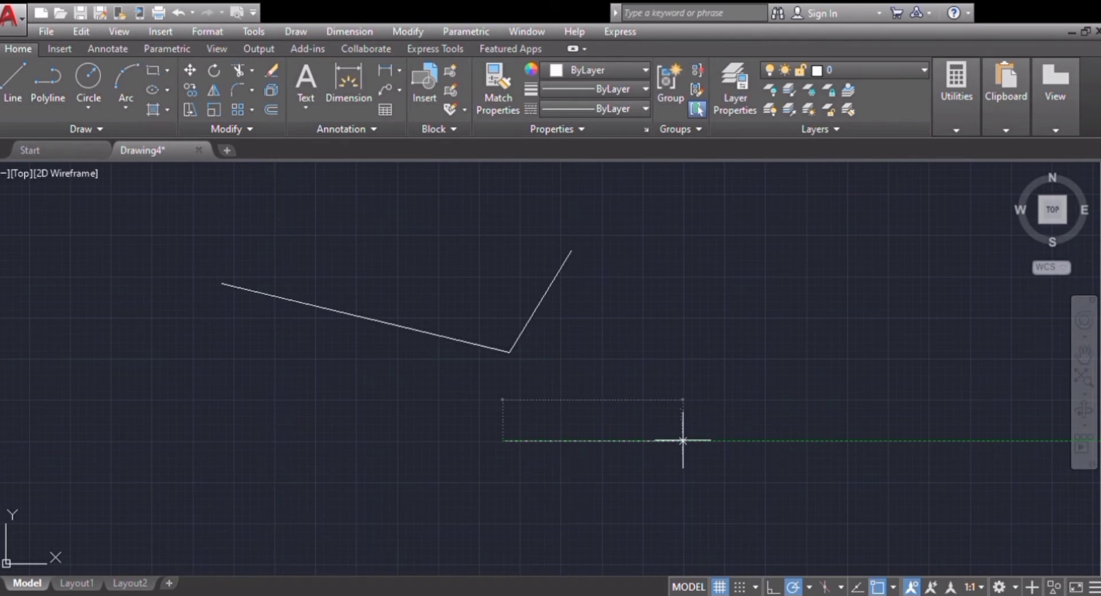
{"action": "left_click", "coordinate": [703, 343]}
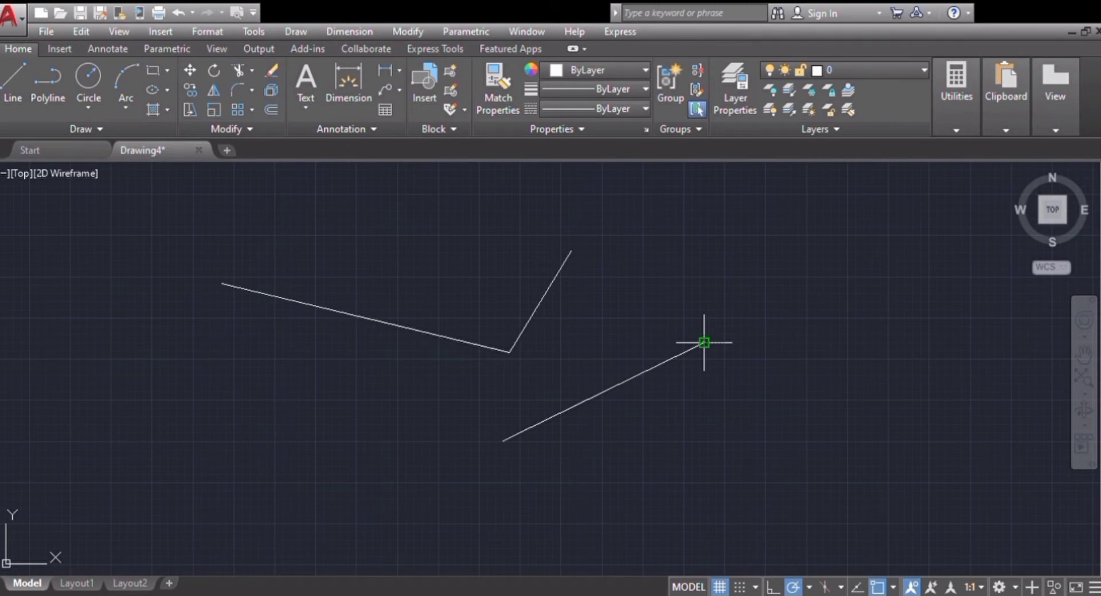
{"action": "left_click", "coordinate": [704, 429]}
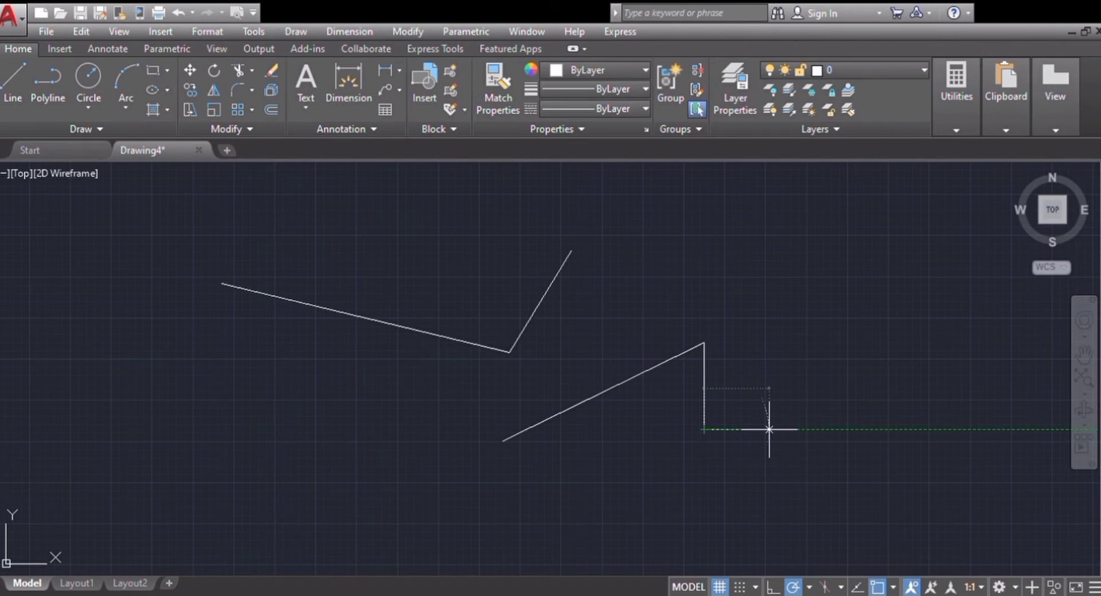
{"action": "key", "text": "Escape"}
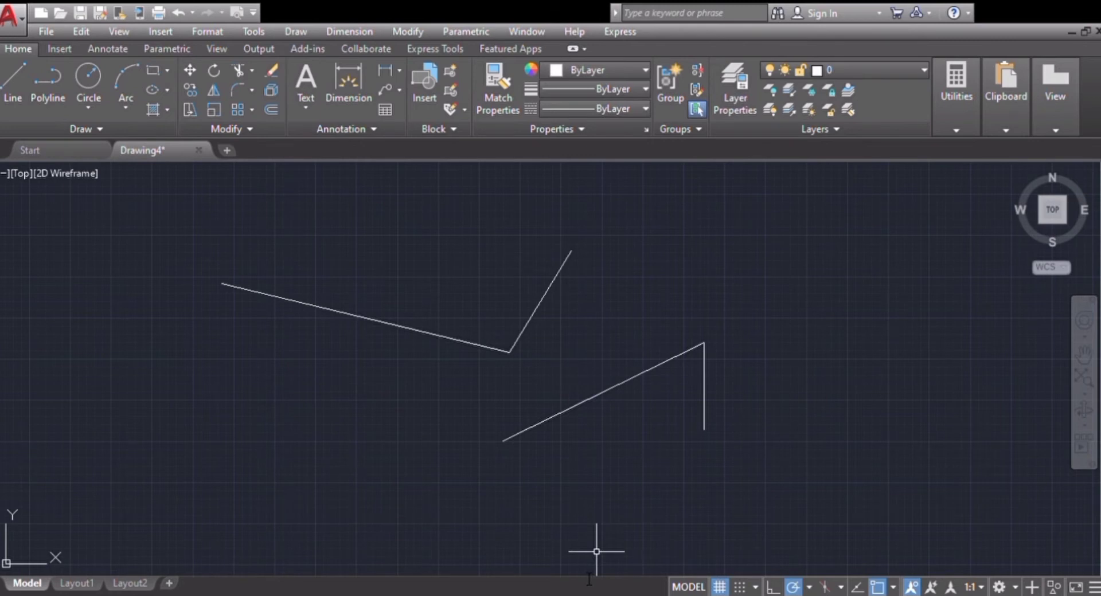
Step: Draw a single horizontal line to the right of the first pair of lines
{"action": "key", "text": "Return"}
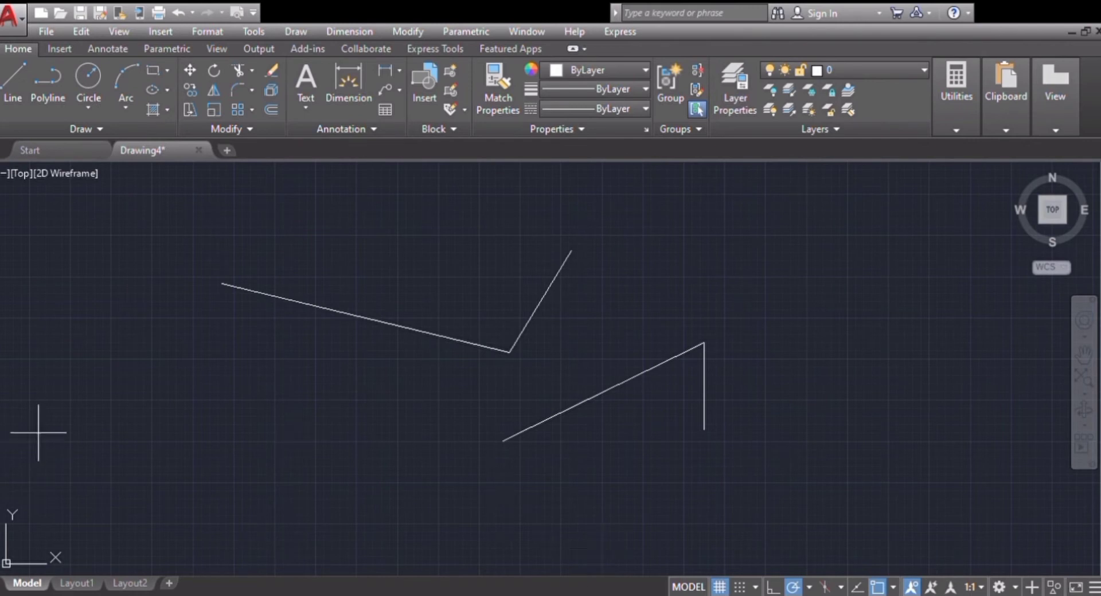
{"action": "left_click", "coordinate": [614, 280]}
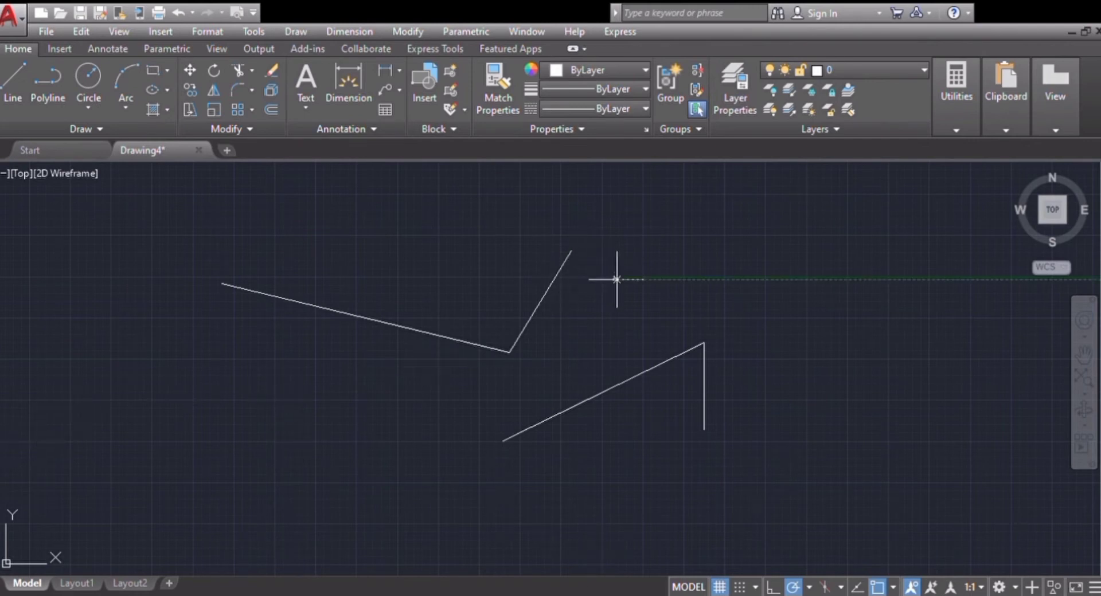
{"action": "left_click", "coordinate": [881, 280]}
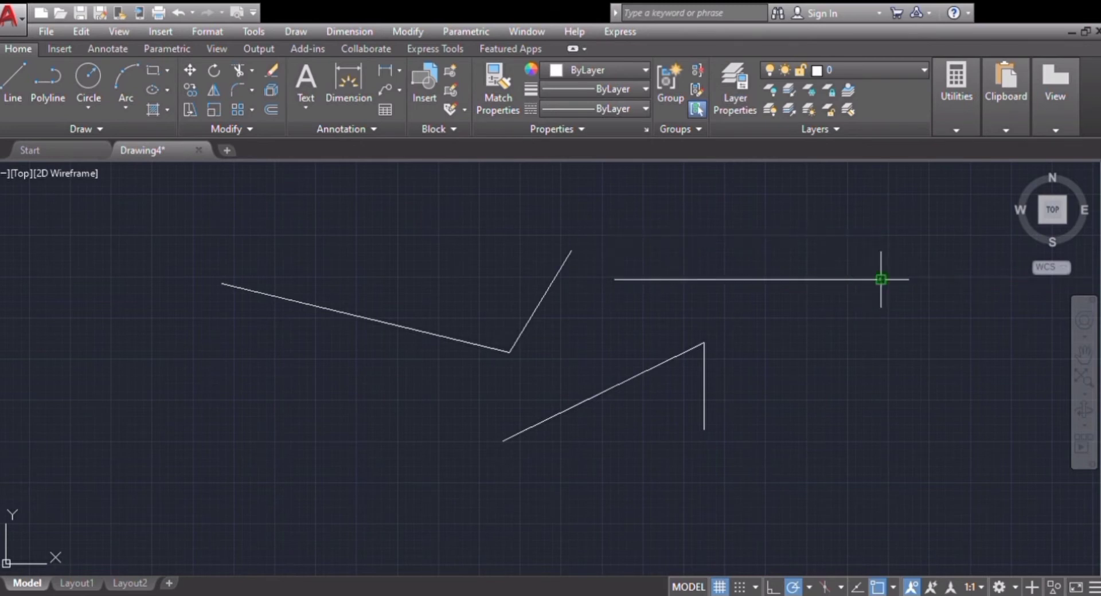
{"action": "key", "text": "Escape"}
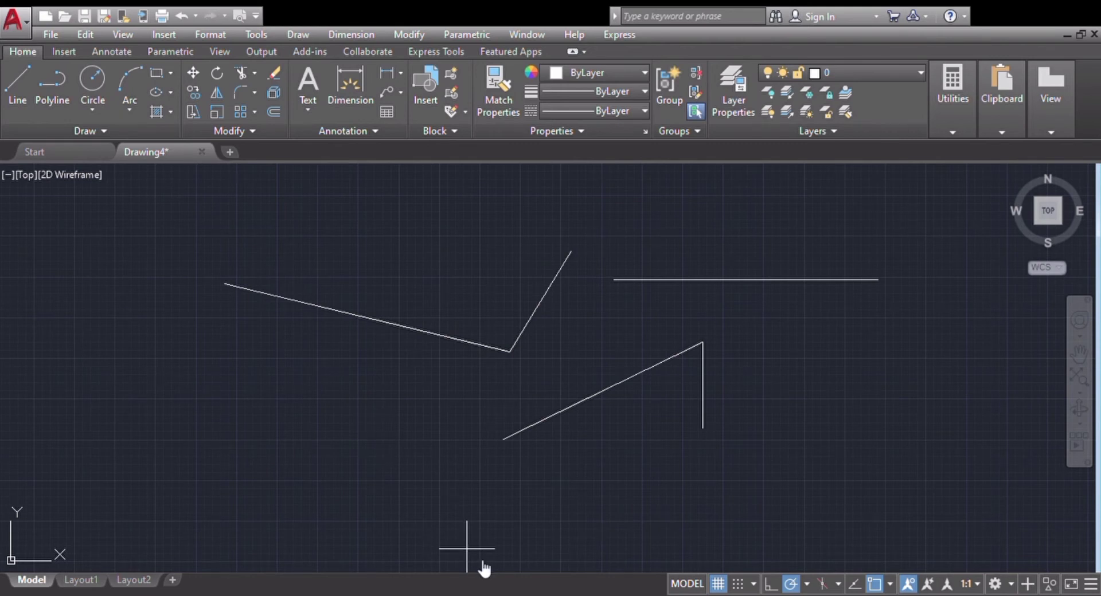
Step: Draw a small circle above the long sloping line
{"action": "left_click", "coordinate": [414, 255]}
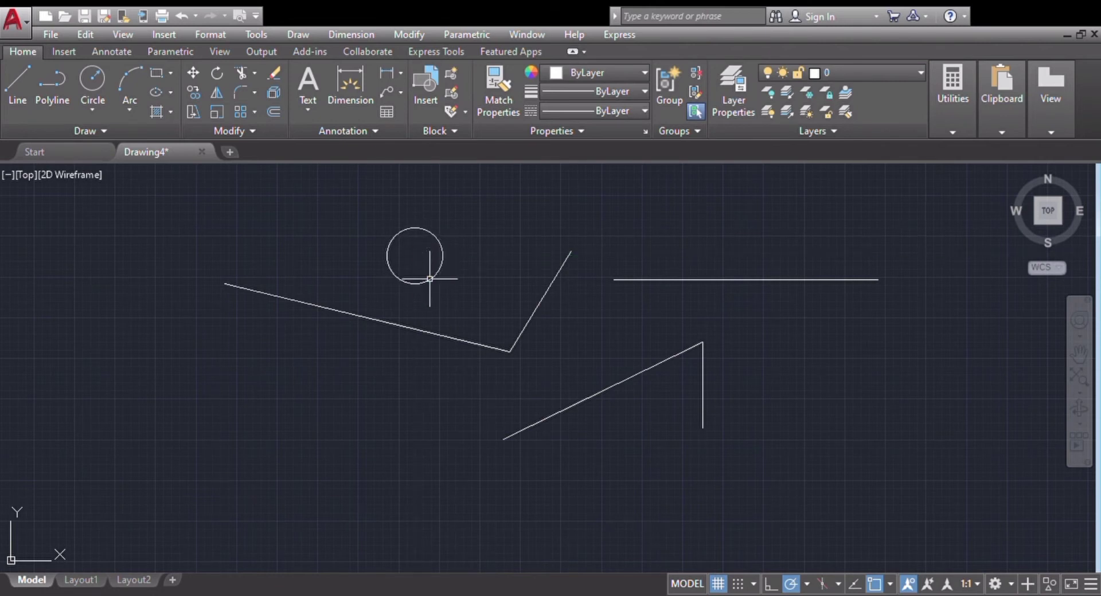
{"action": "left_click", "coordinate": [429, 279]}
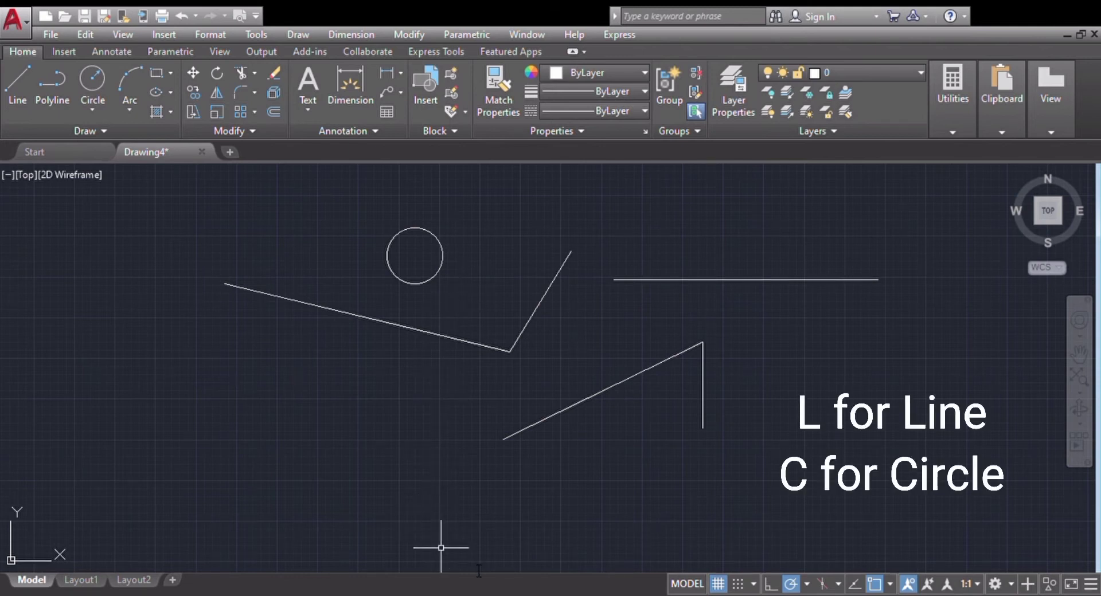
{"action": "key", "text": "Return"}
{"action": "left_click", "coordinate": [316, 434]}
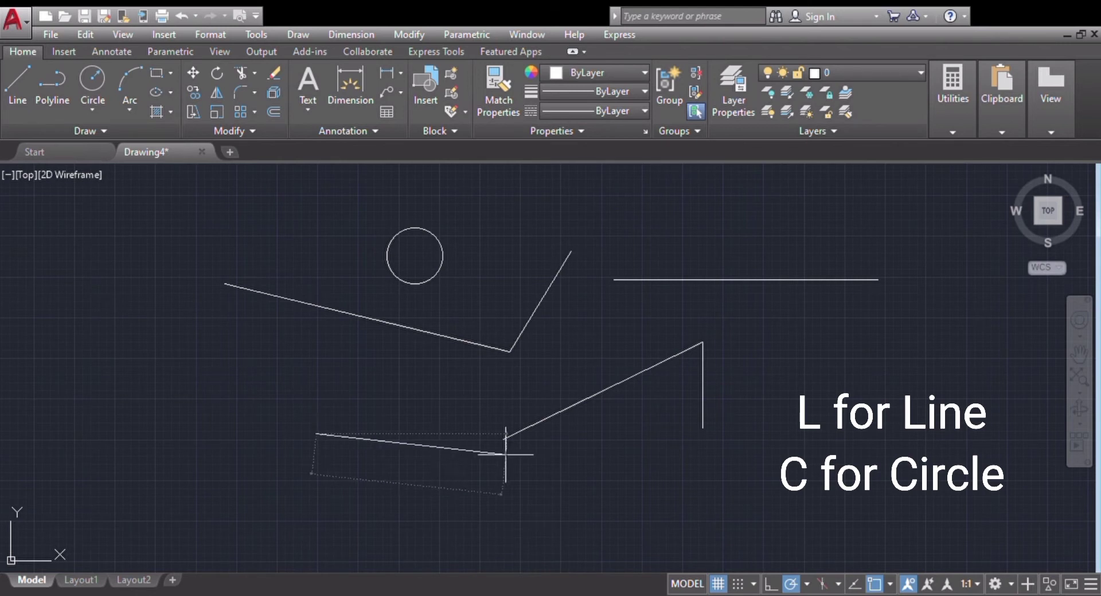
{"action": "key", "text": "Escape"}
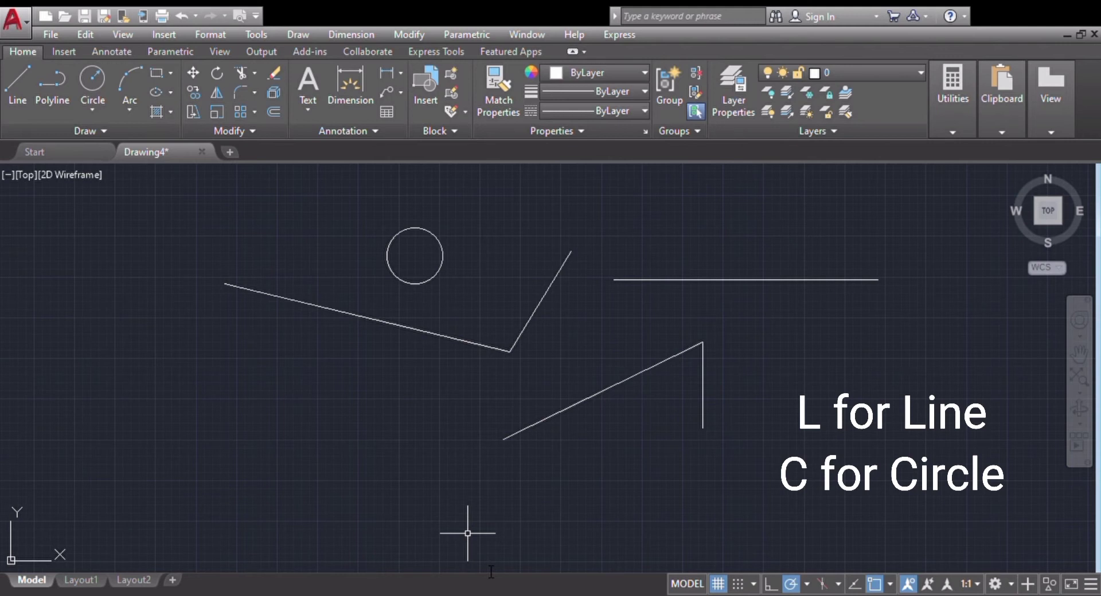
Step: Draw a second circle above the start of the horizontal line
{"action": "type", "text": "c"}
{"action": "key", "text": "Return"}
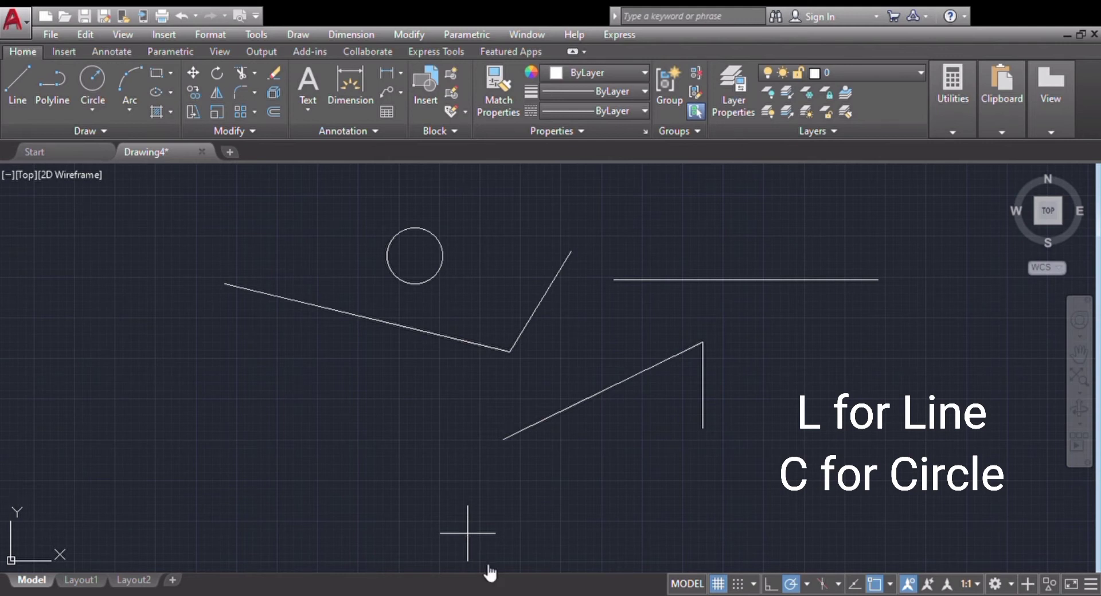
{"action": "left_click", "coordinate": [606, 207]}
{"action": "left_click", "coordinate": [641, 235]}
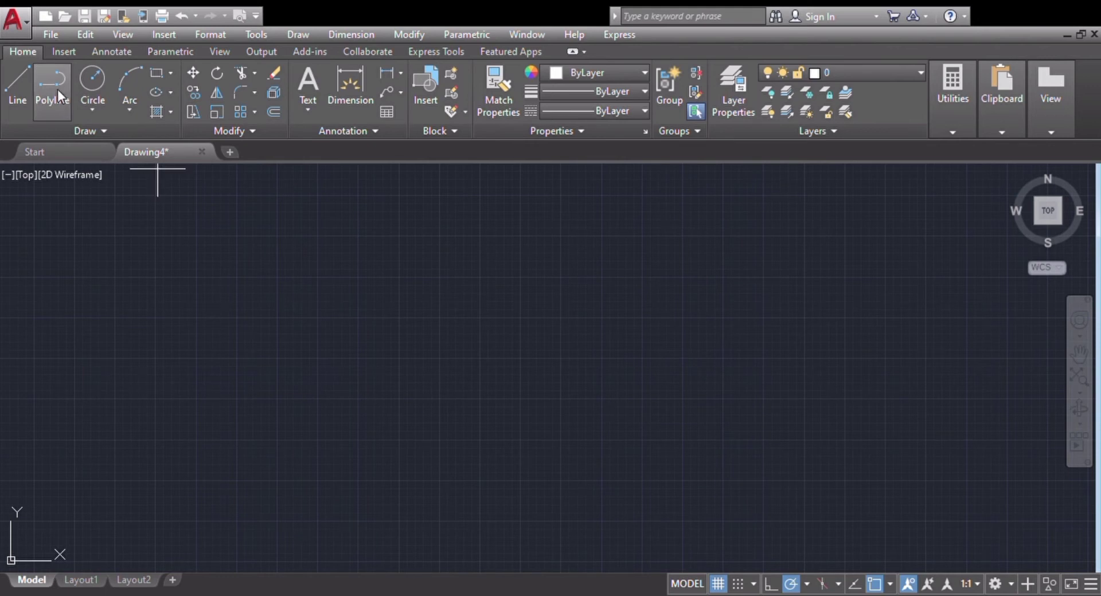
Step: Draw an open three-segment polyline shaped like an upside-down U with square corners and select it
{"action": "left_click", "coordinate": [235, 418]}
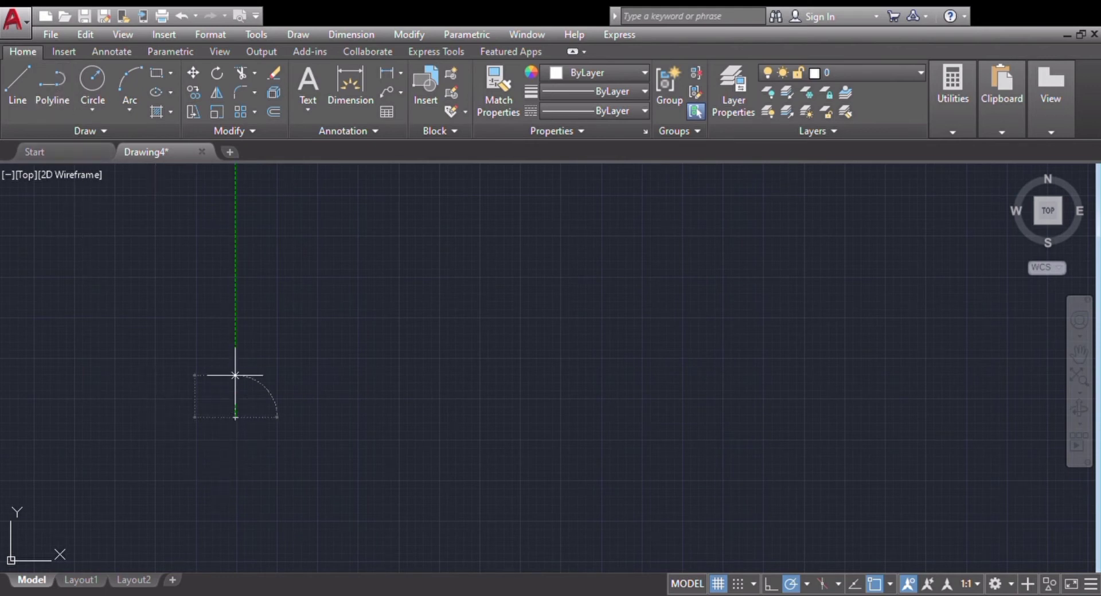
{"action": "left_click", "coordinate": [235, 299]}
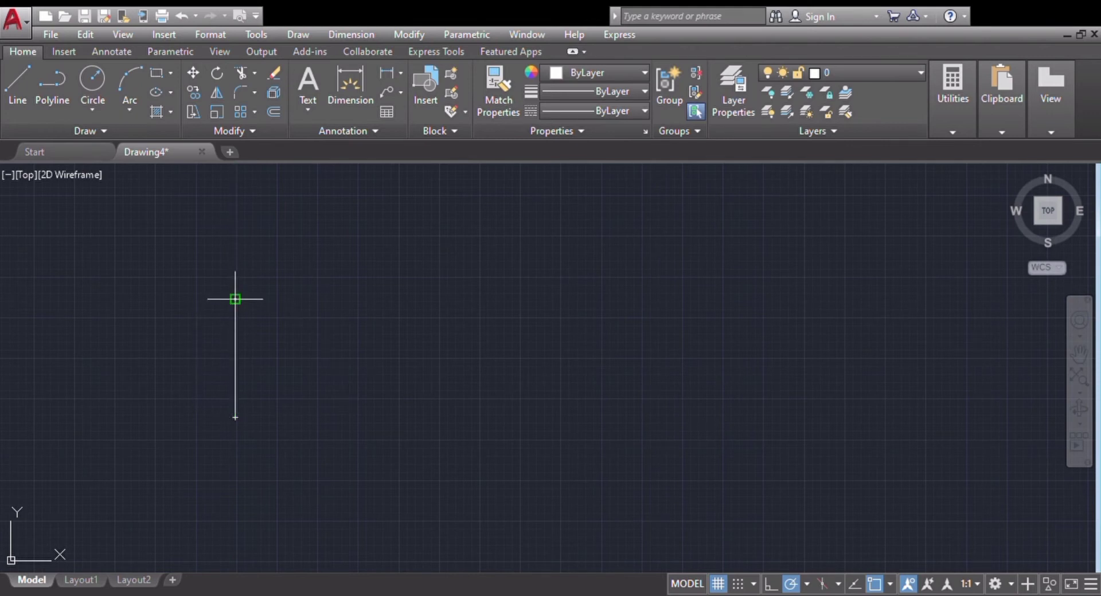
{"action": "left_click", "coordinate": [380, 298]}
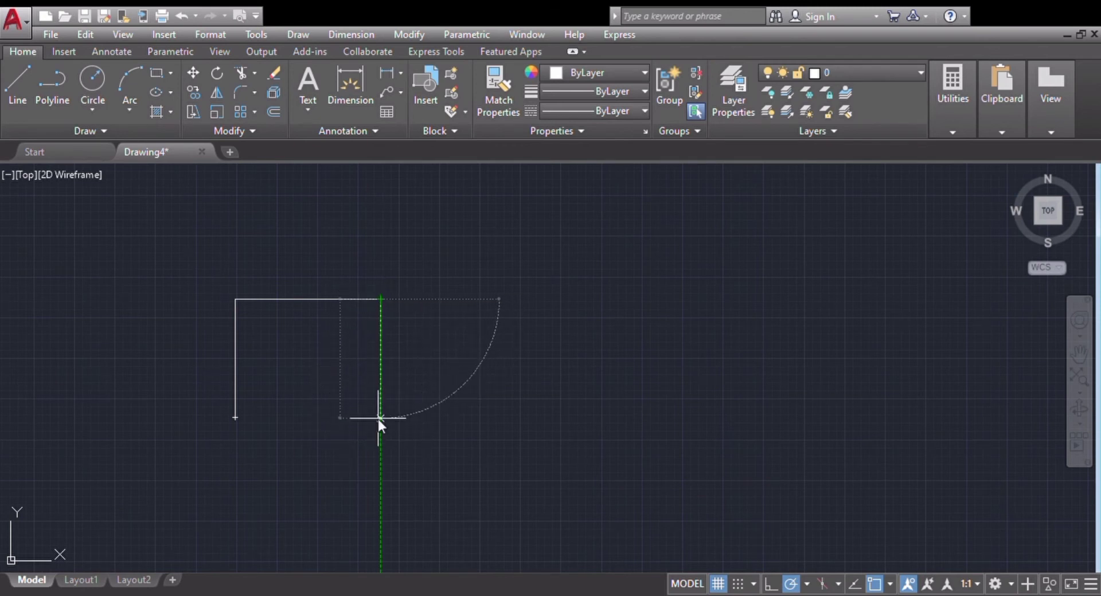
{"action": "left_click", "coordinate": [380, 418]}
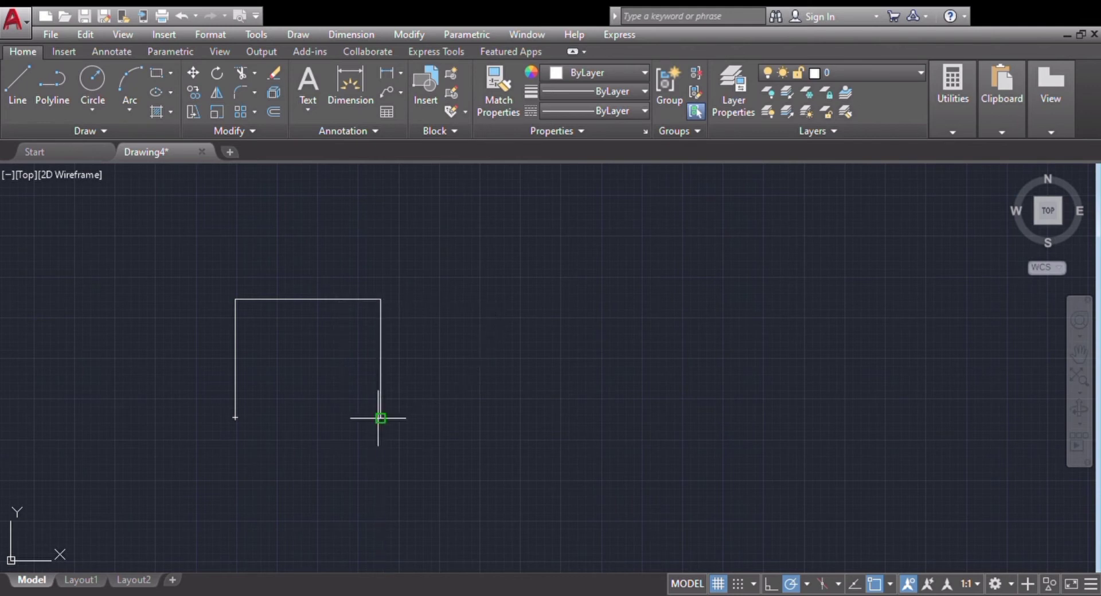
{"action": "key", "text": "Escape"}
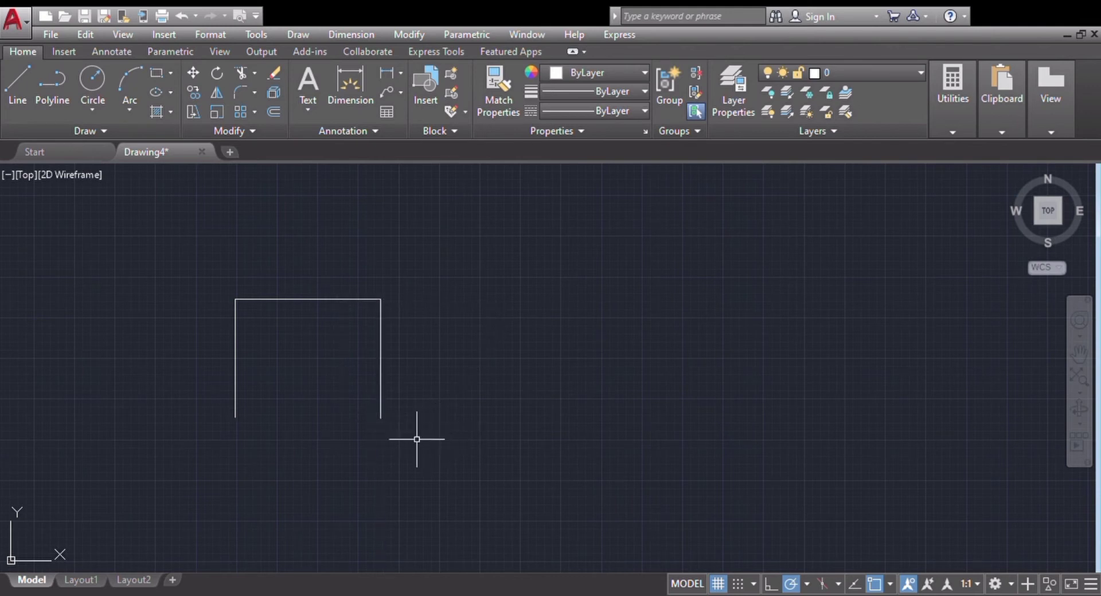
{"action": "left_click", "coordinate": [381, 411]}
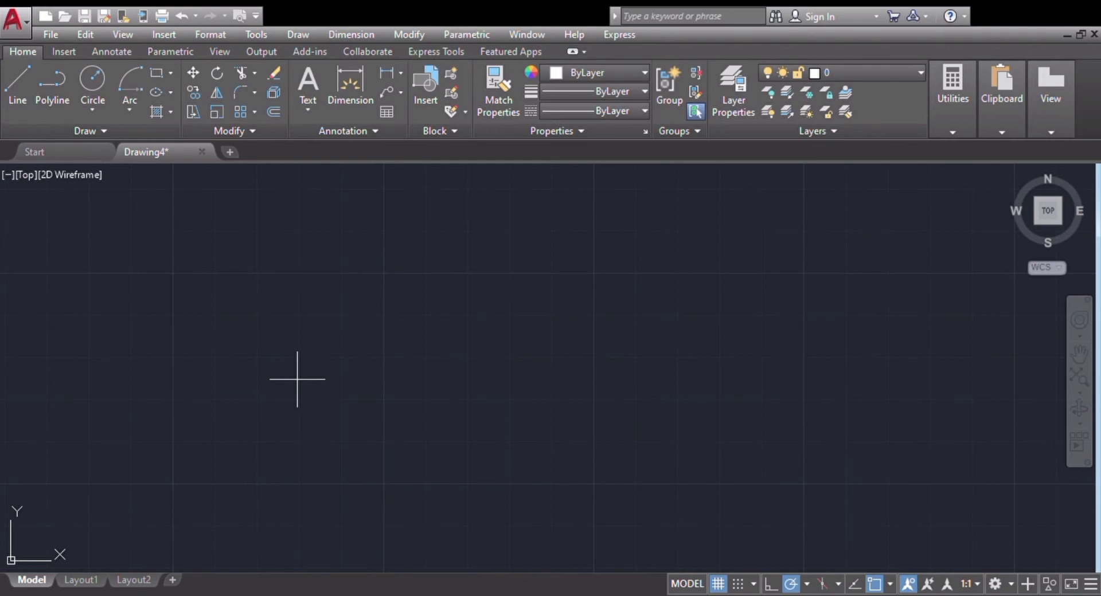
Step: Draw a rectangle by two opposite corners and a second, smaller rectangle to the right of it
{"action": "left_click", "coordinate": [155, 75]}
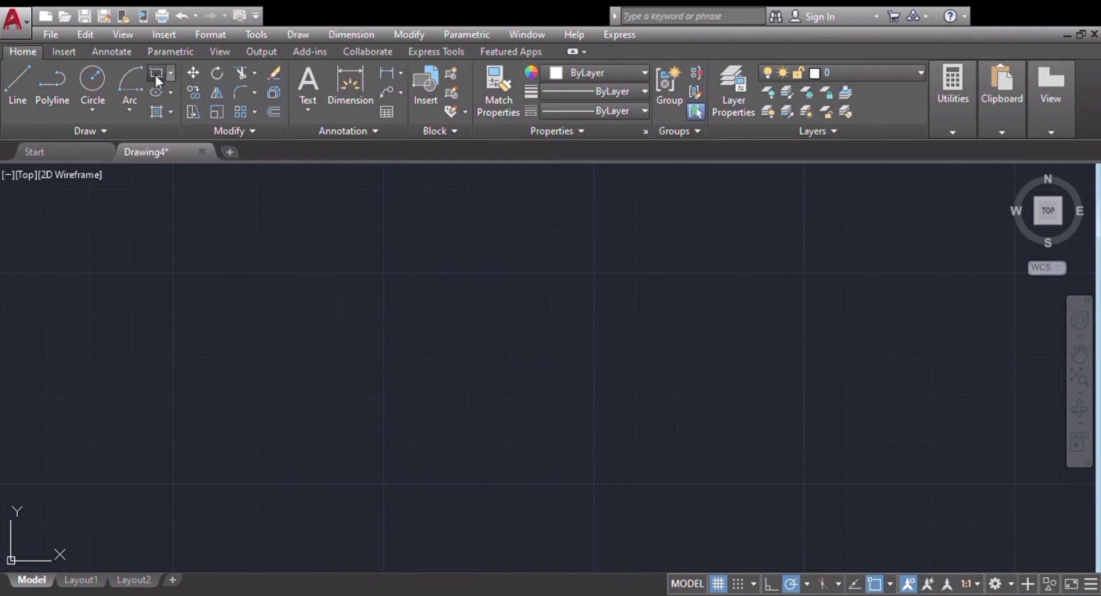
{"action": "left_click", "coordinate": [184, 275]}
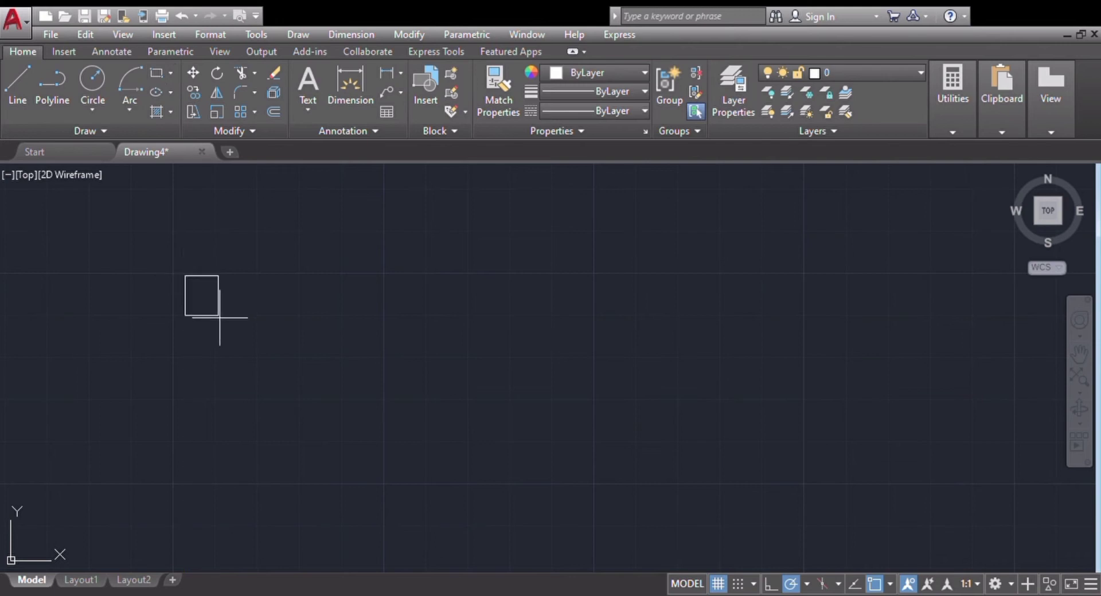
{"action": "left_click", "coordinate": [365, 377]}
{"action": "left_click", "coordinate": [658, 299]}
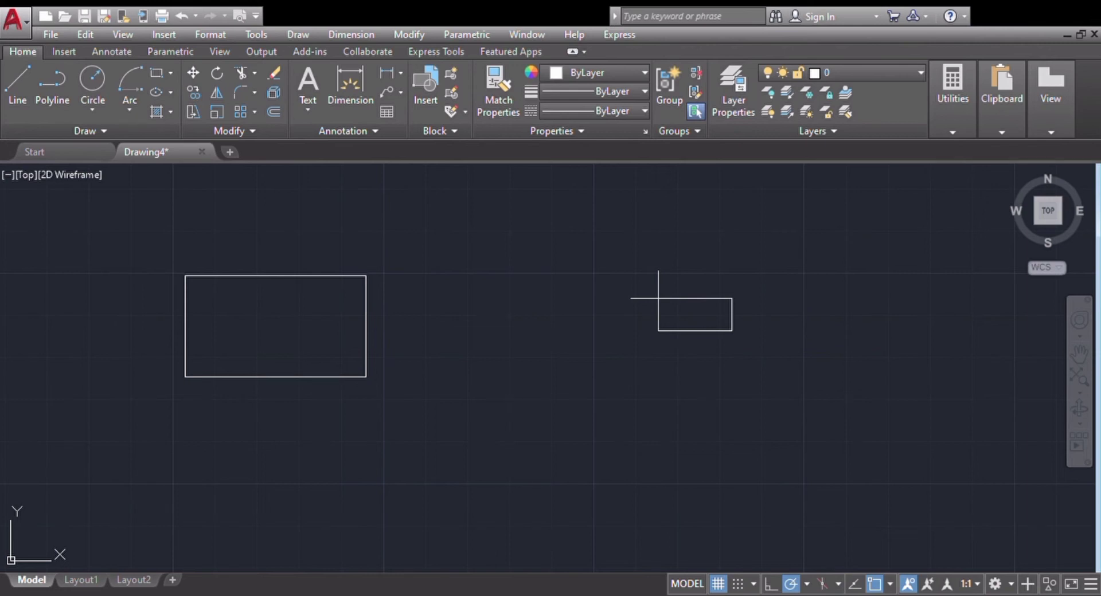
{"action": "key", "text": "Return"}
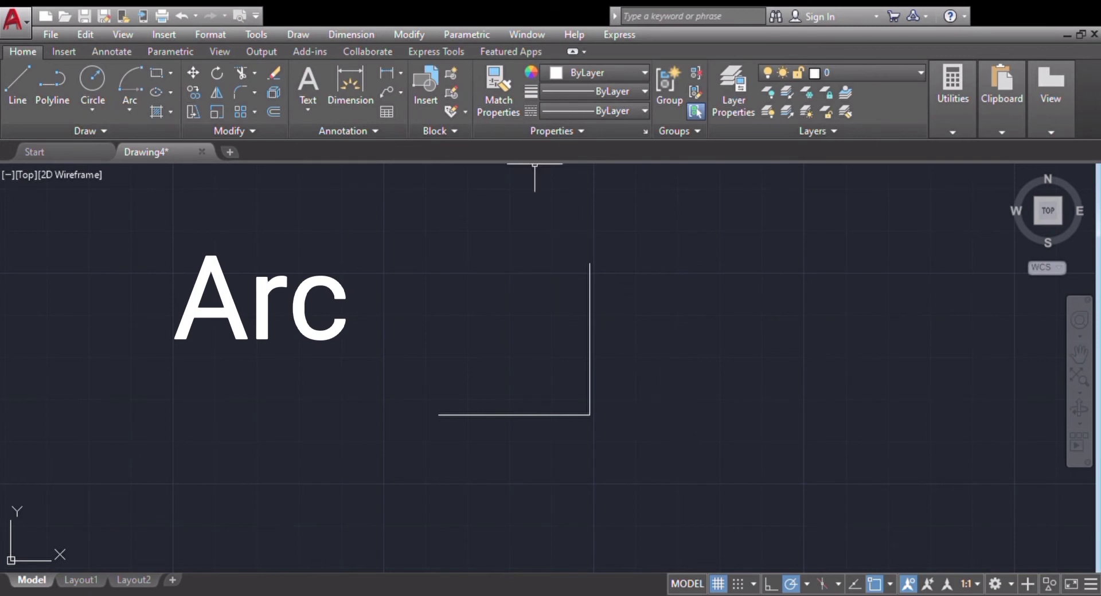
Step: Draw an arc starting at the vertical line's upper end, centred on the corner of the two lines, ending at the horizontal line's left end
{"action": "left_click", "coordinate": [136, 103]}
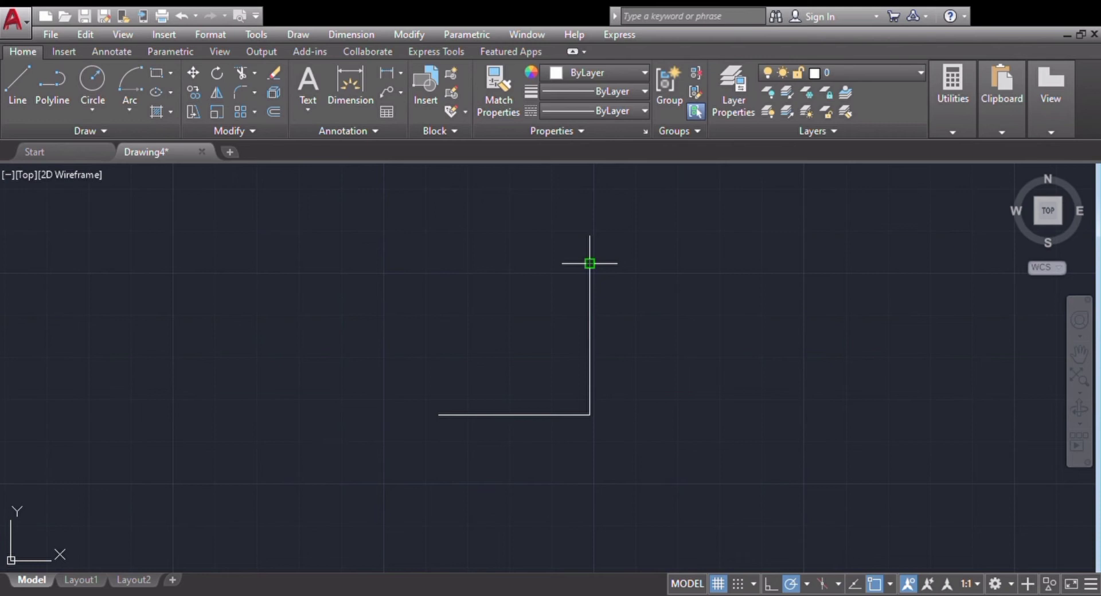
{"action": "mouse_move", "coordinate": [589, 264]}
{"action": "left_mouse_down"}
{"action": "mouse_move", "coordinate": [570, 396]}
{"action": "mouse_move", "coordinate": [584, 411]}
{"action": "left_mouse_up"}
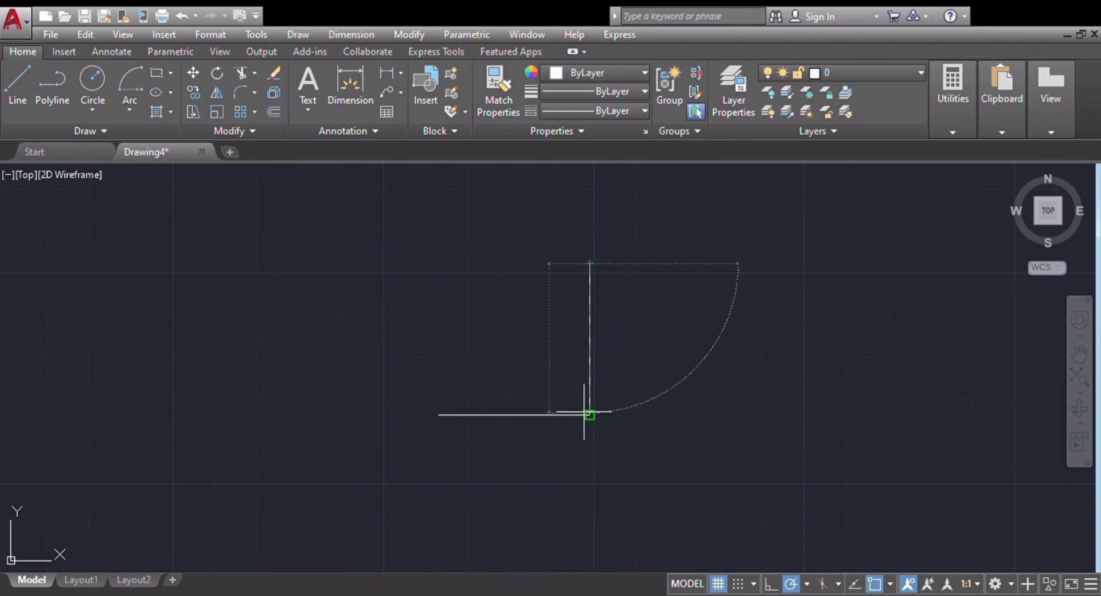
{"action": "left_click", "coordinate": [589, 414]}
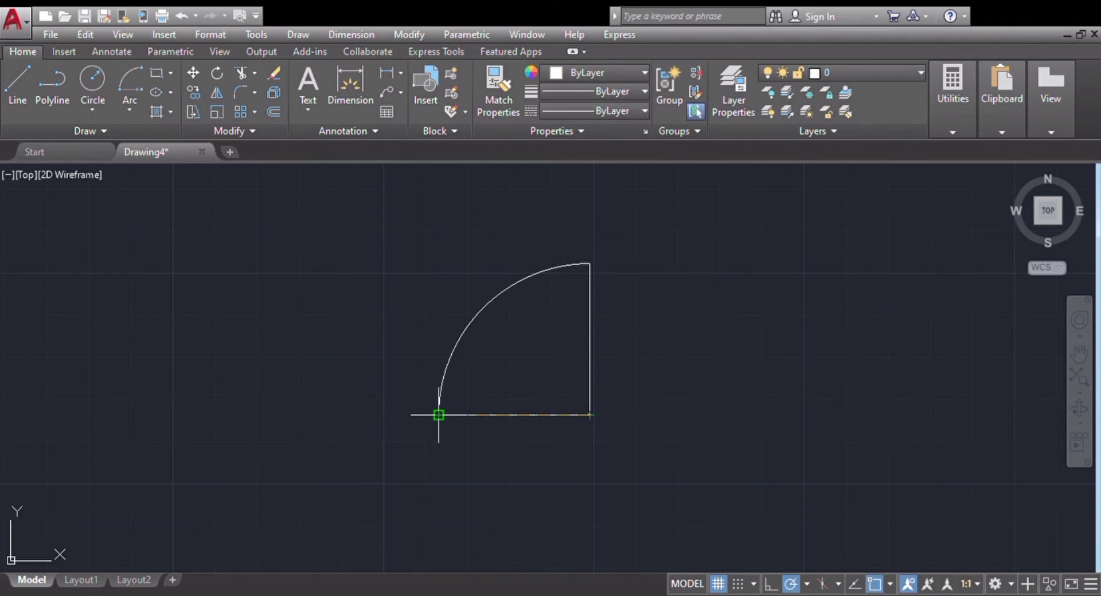
{"action": "left_click", "coordinate": [438, 415]}
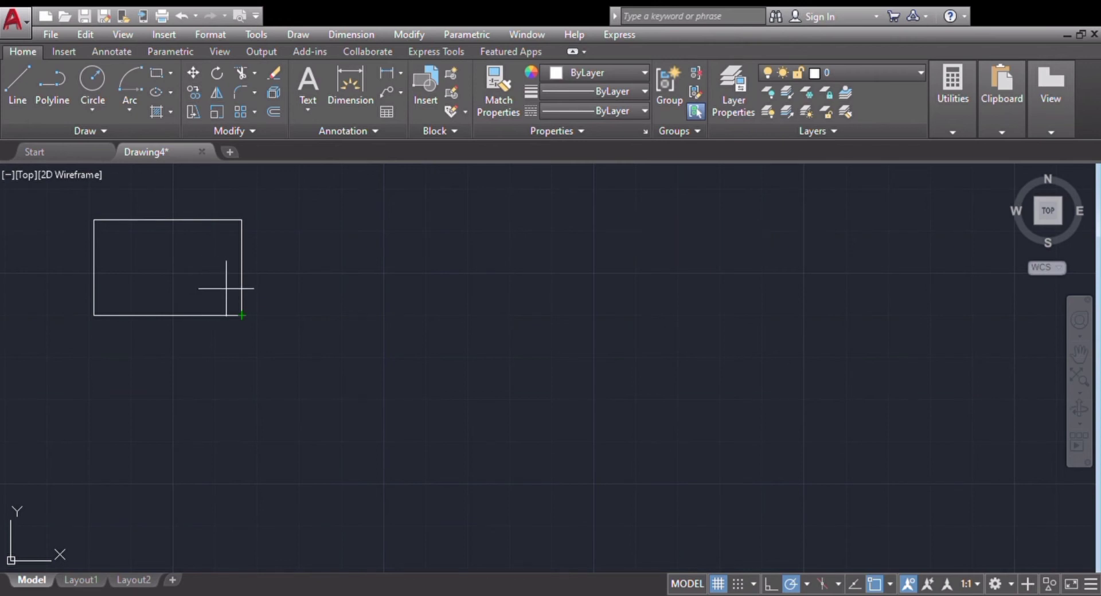
Step: Move the rectangle horizontally to the right, using its lower-left corner as the base point
{"action": "left_click", "coordinate": [197, 78]}
{"action": "left_click", "coordinate": [242, 224]}
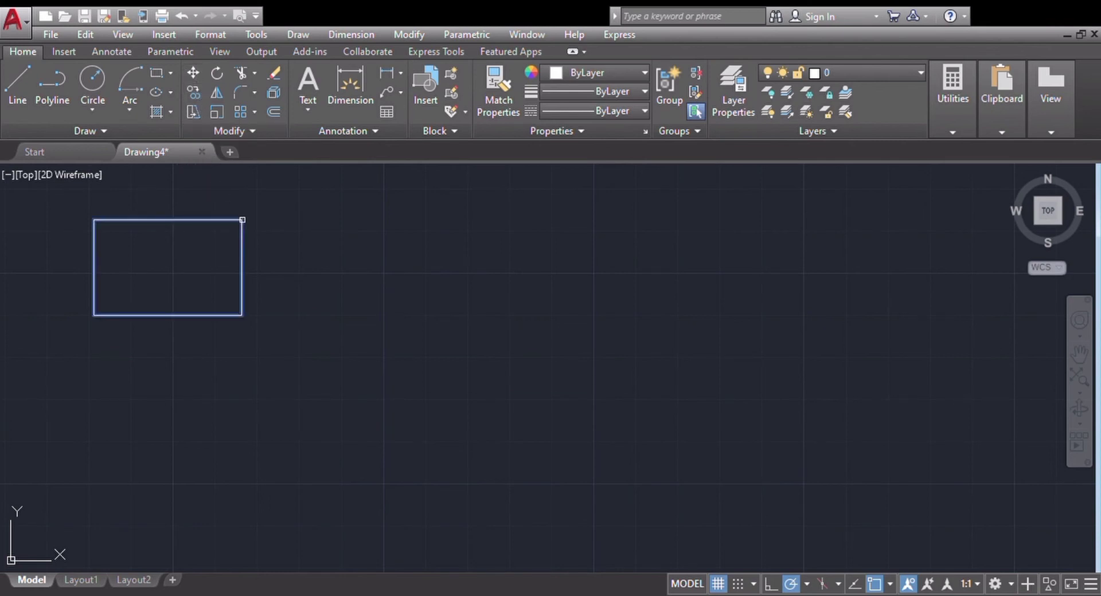
{"action": "key", "text": "Return"}
{"action": "left_click", "coordinate": [93, 316]}
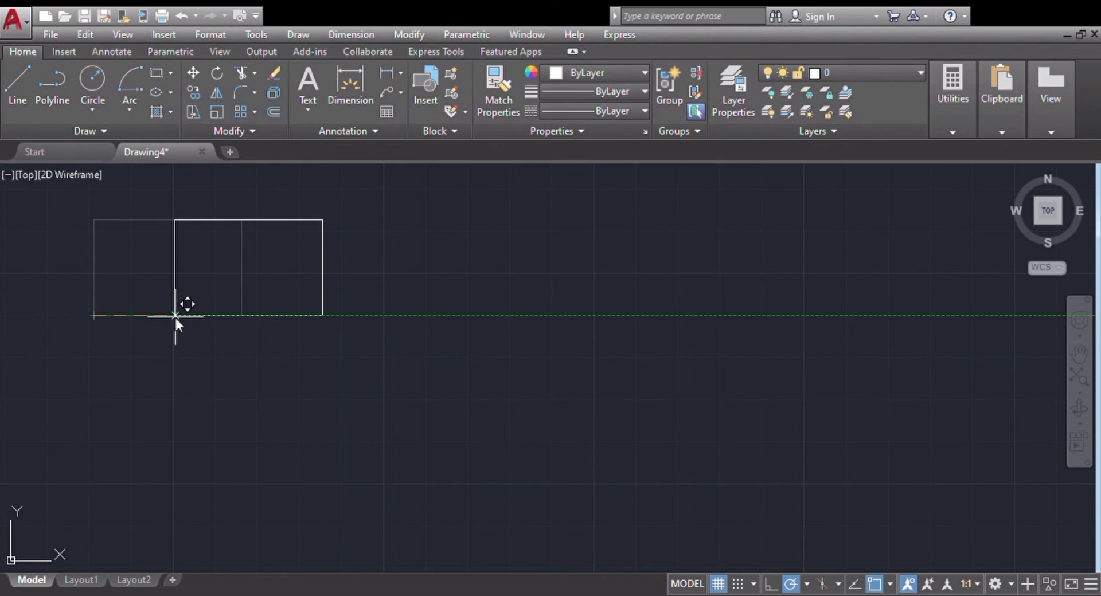
{"action": "key", "text": "Return"}
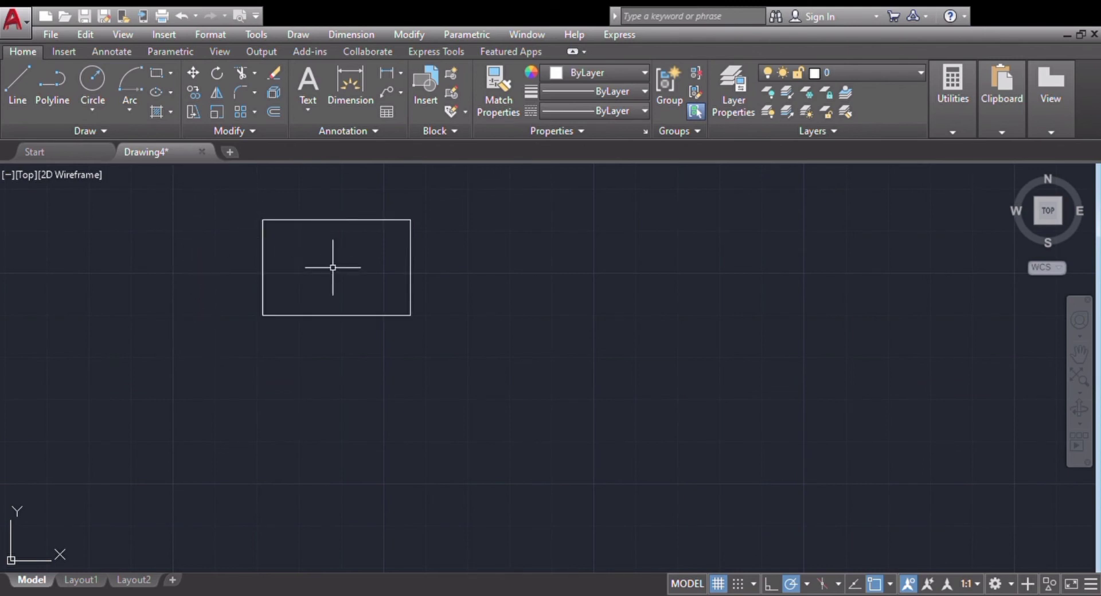
Step: Move the rectangle from its lower-left corner to a free point below and to the right of its position
{"action": "left_click", "coordinate": [194, 71]}
{"action": "left_click", "coordinate": [407, 220]}
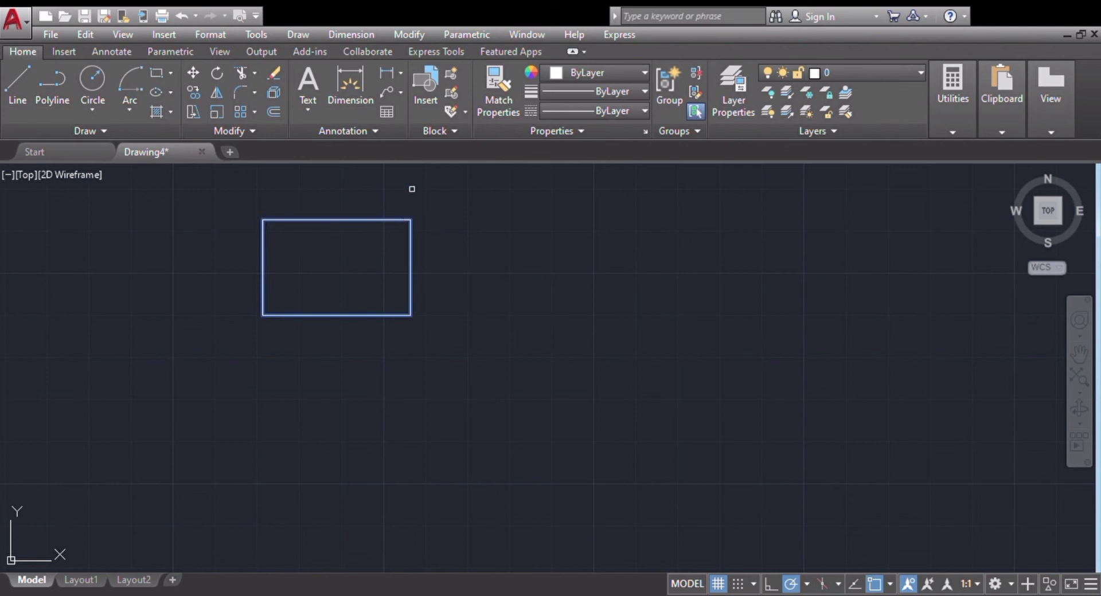
{"action": "key", "text": "Return"}
{"action": "left_click", "coordinate": [262, 316]}
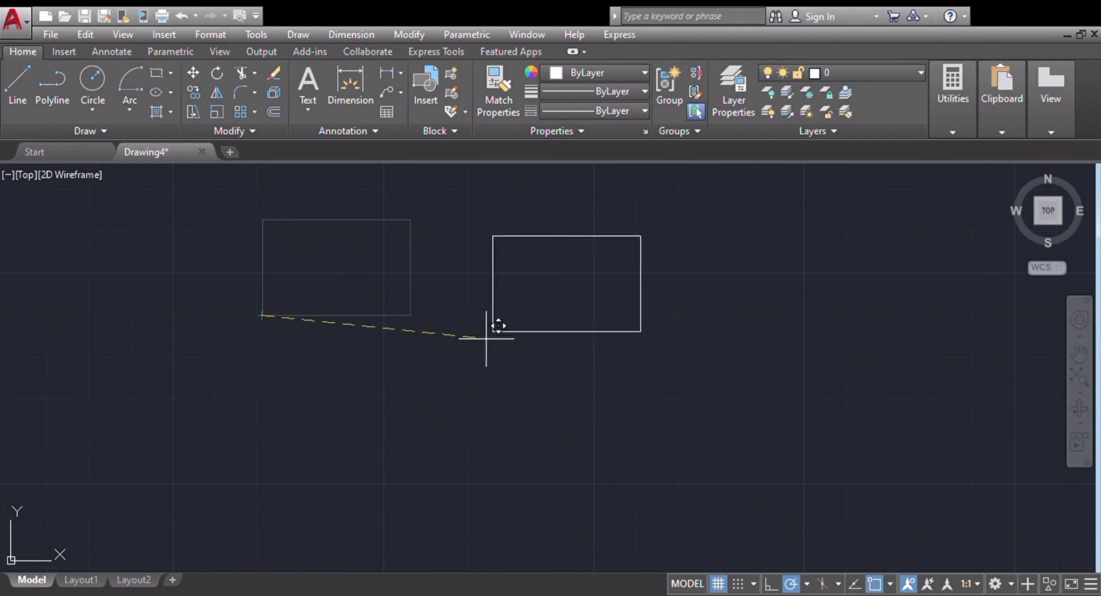
{"action": "left_click", "coordinate": [387, 447]}
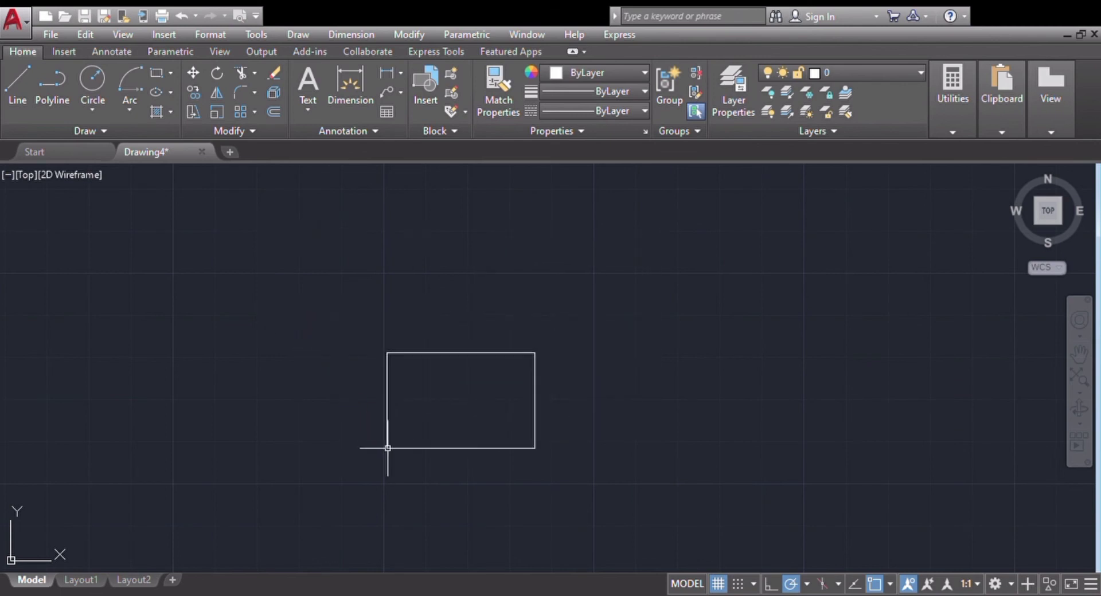
Step: Copy the rectangle from its lower-left corner to five places around it, three above and two below
{"action": "scroll", "coordinate": [646, 302], "scroll_direction": "down", "scroll_amount": 2}
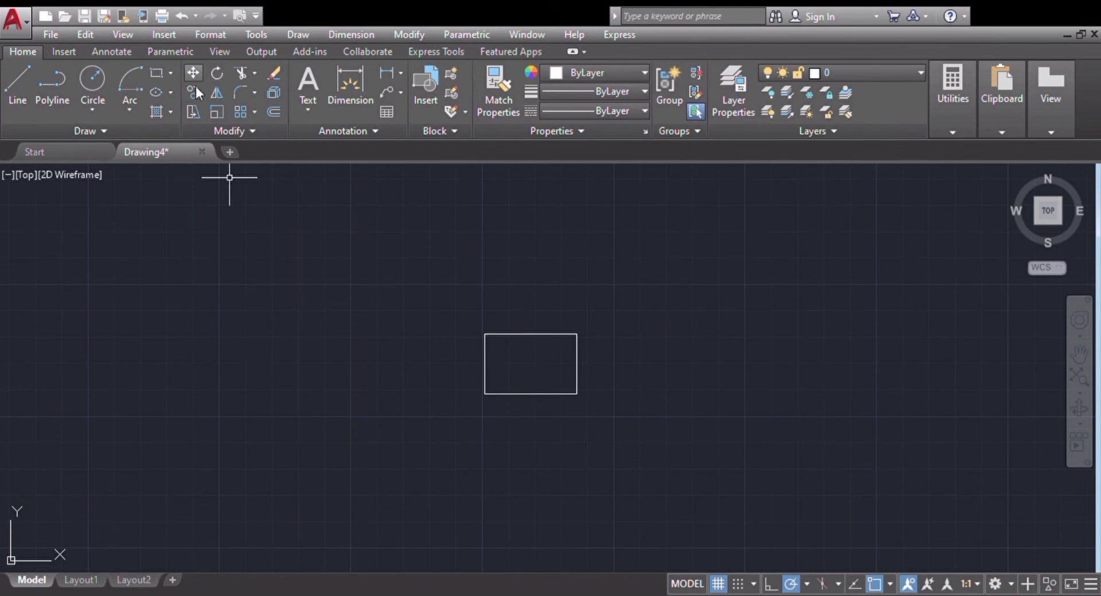
{"action": "left_click", "coordinate": [193, 95]}
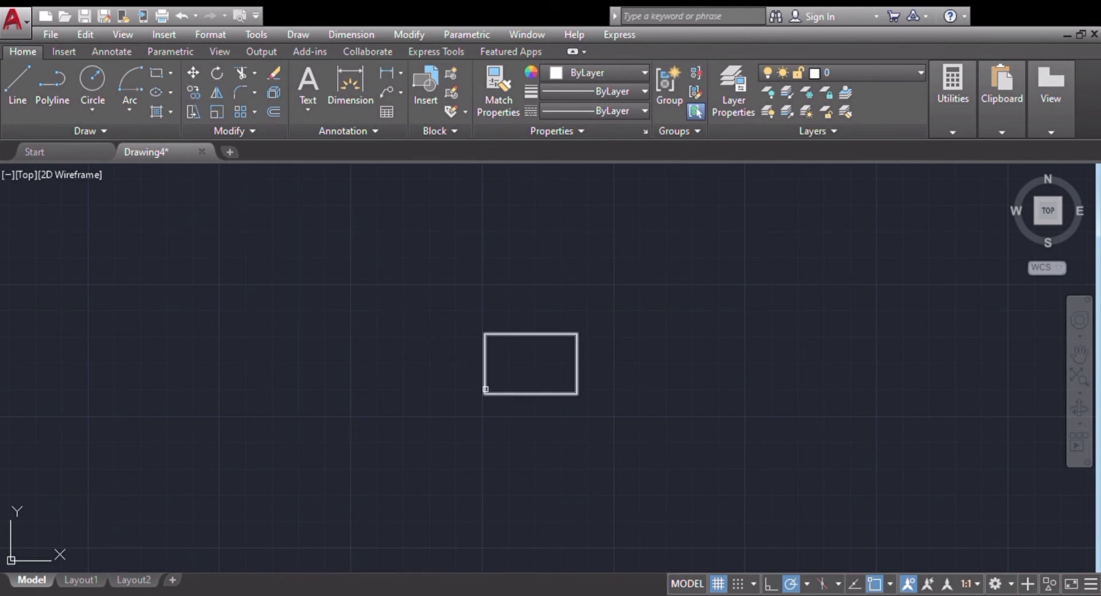
{"action": "left_click", "coordinate": [485, 389]}
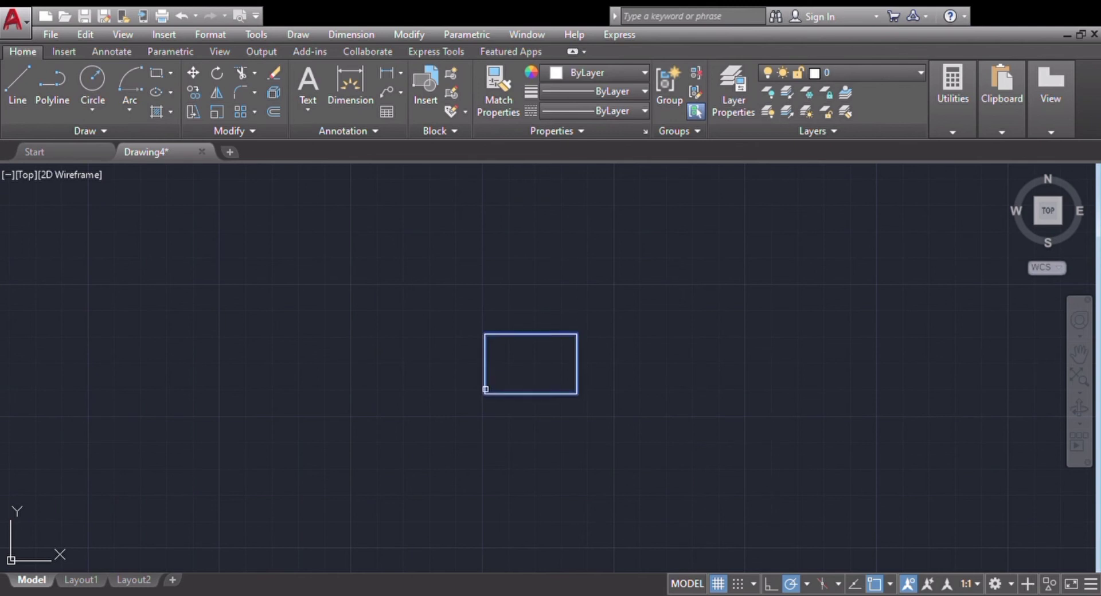
{"action": "key", "text": "Return"}
{"action": "left_click", "coordinate": [485, 394]}
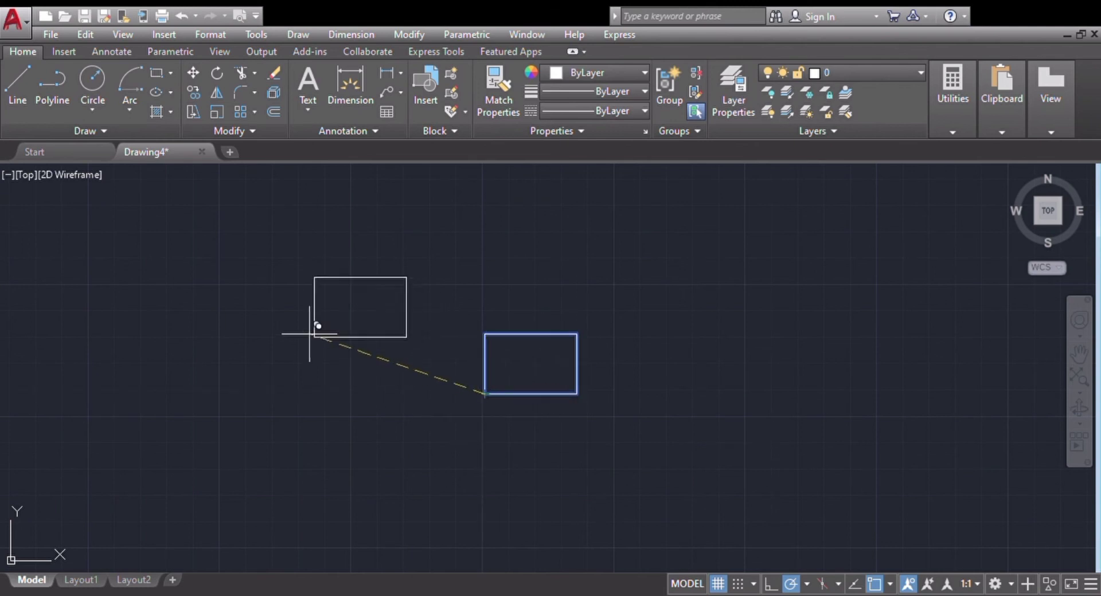
{"action": "left_click", "coordinate": [285, 309]}
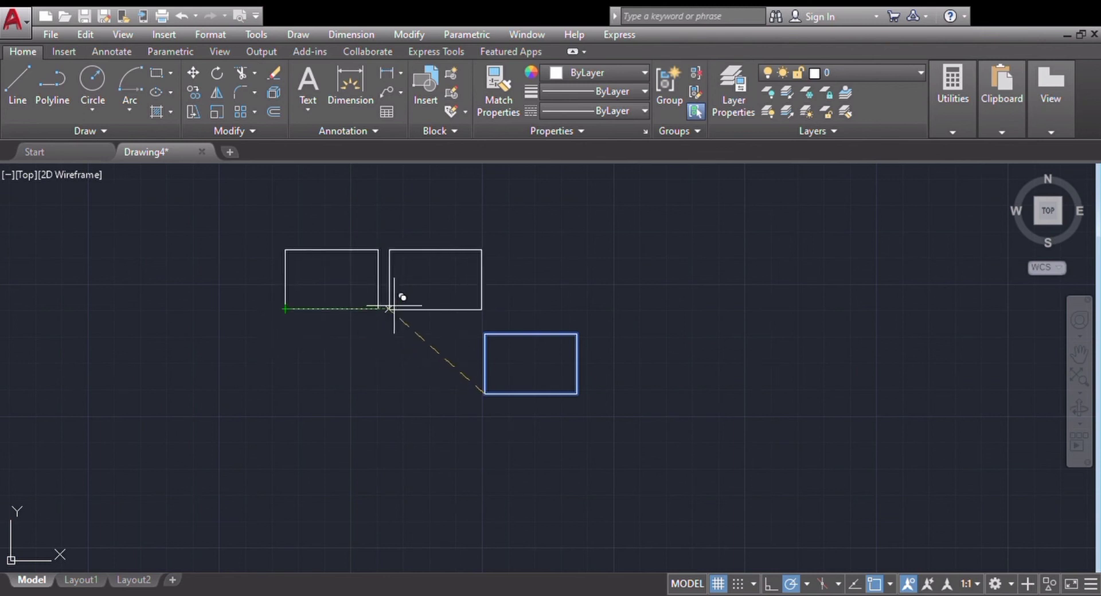
{"action": "left_click", "coordinate": [500, 296]}
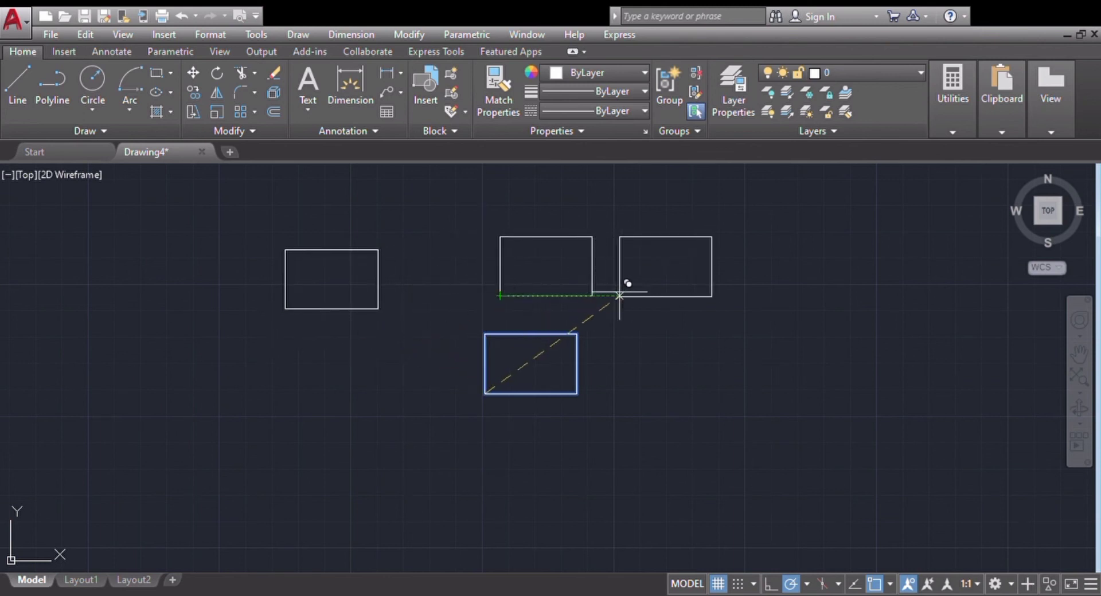
{"action": "left_click", "coordinate": [660, 295]}
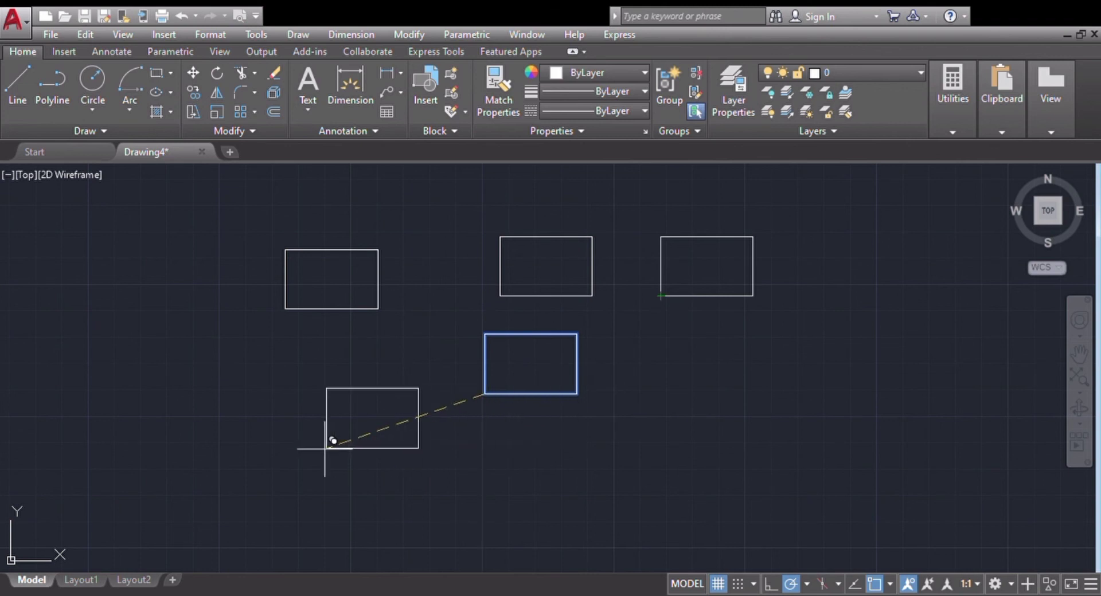
{"action": "left_click", "coordinate": [285, 450]}
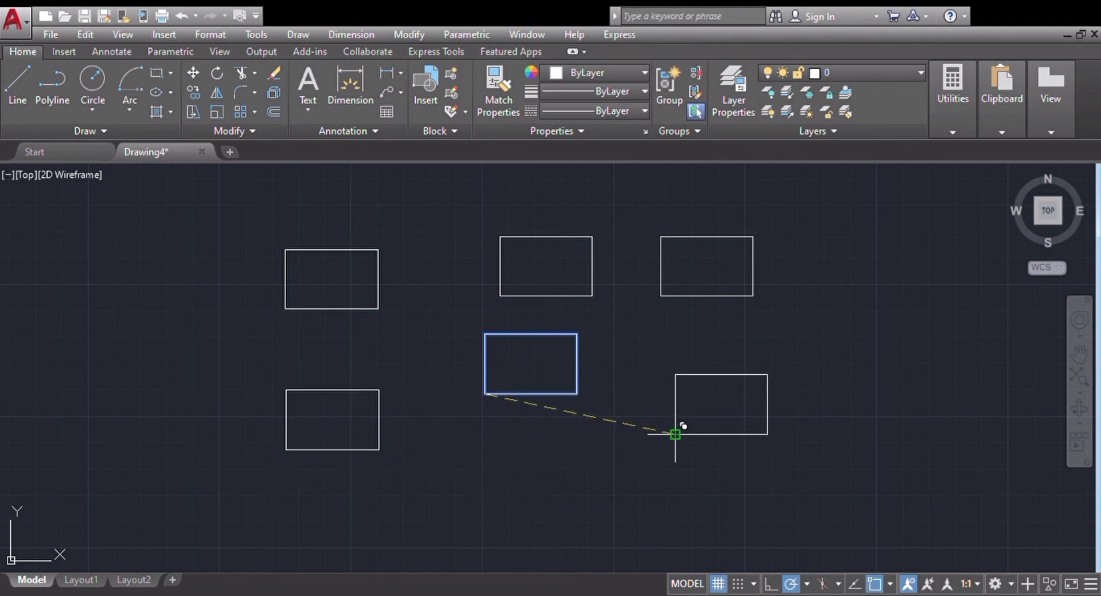
{"action": "left_click", "coordinate": [673, 434]}
{"action": "key", "text": "Escape"}
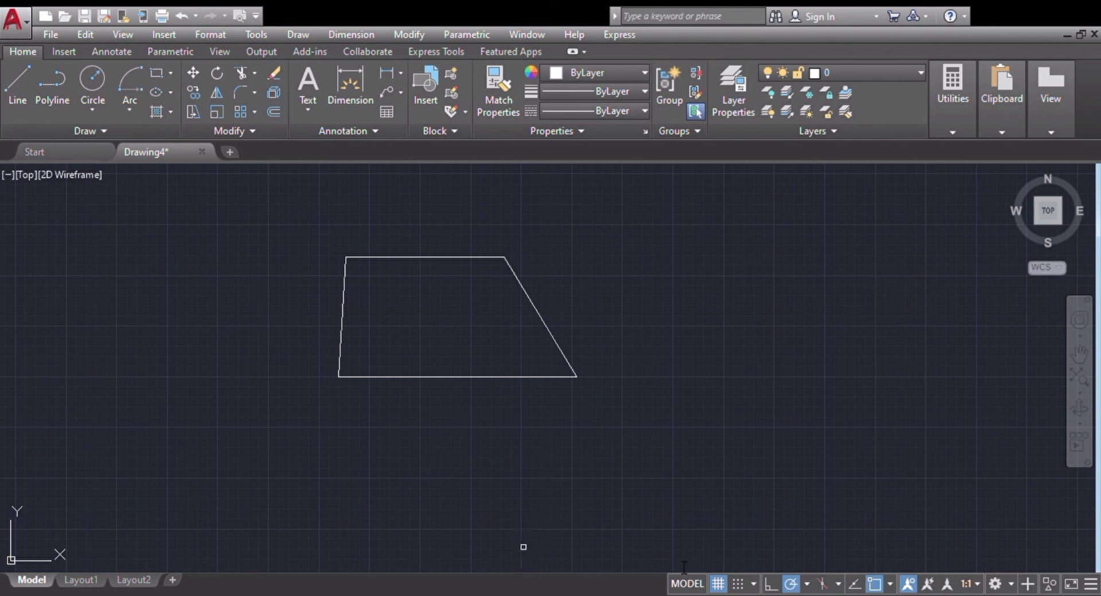
Step: Offset the four-sided outline once inward and once outward
{"action": "left_click", "coordinate": [553, 376]}
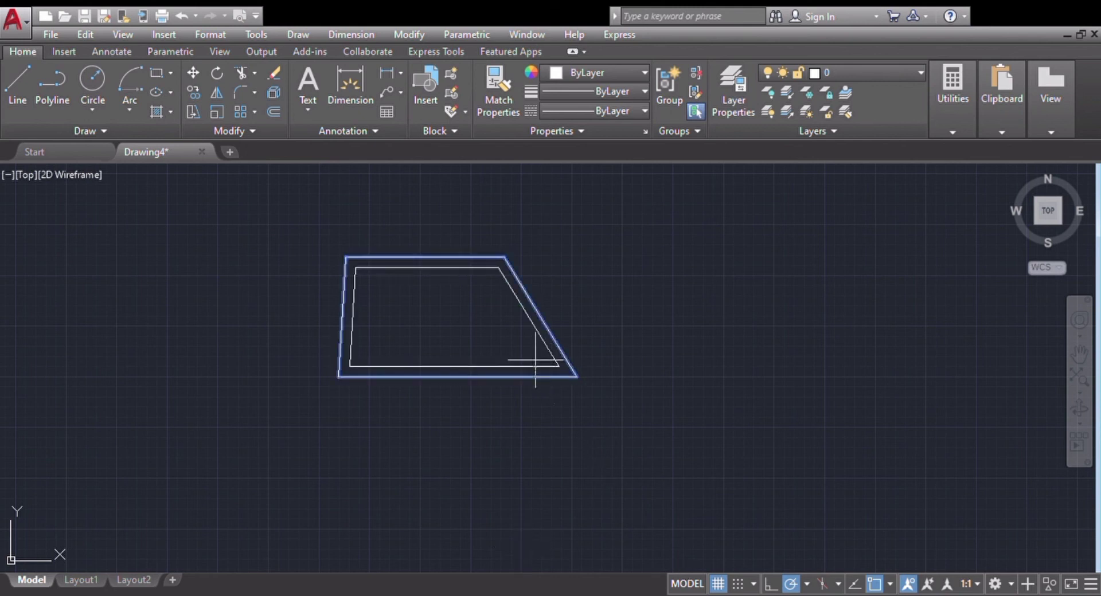
{"action": "left_click", "coordinate": [535, 360]}
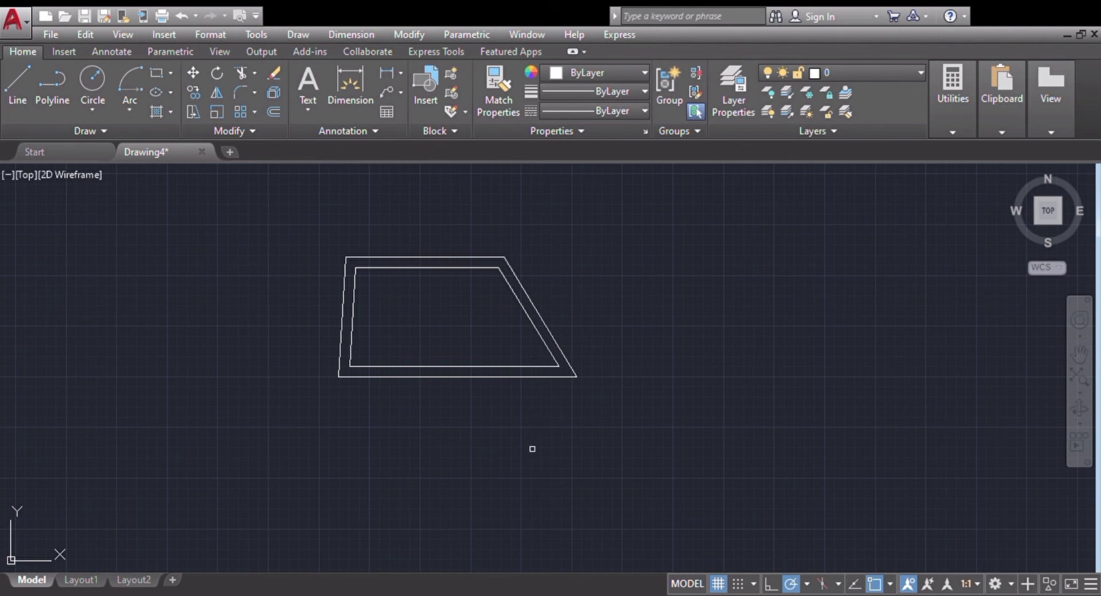
{"action": "left_click", "coordinate": [274, 112]}
{"action": "key", "text": "Return"}
{"action": "left_click", "coordinate": [566, 379]}
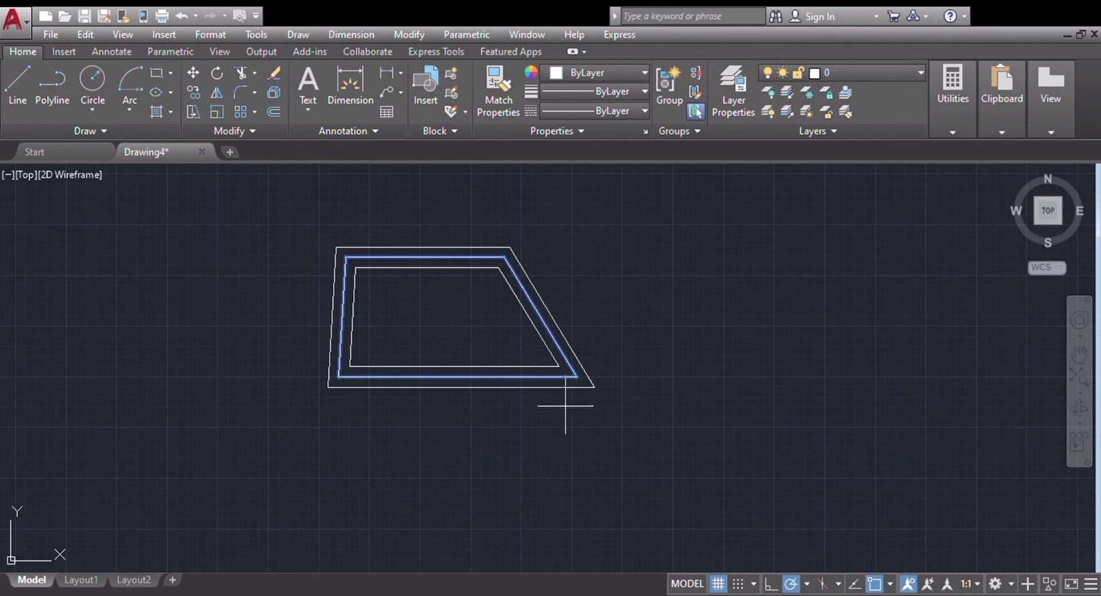
{"action": "left_click", "coordinate": [565, 406]}
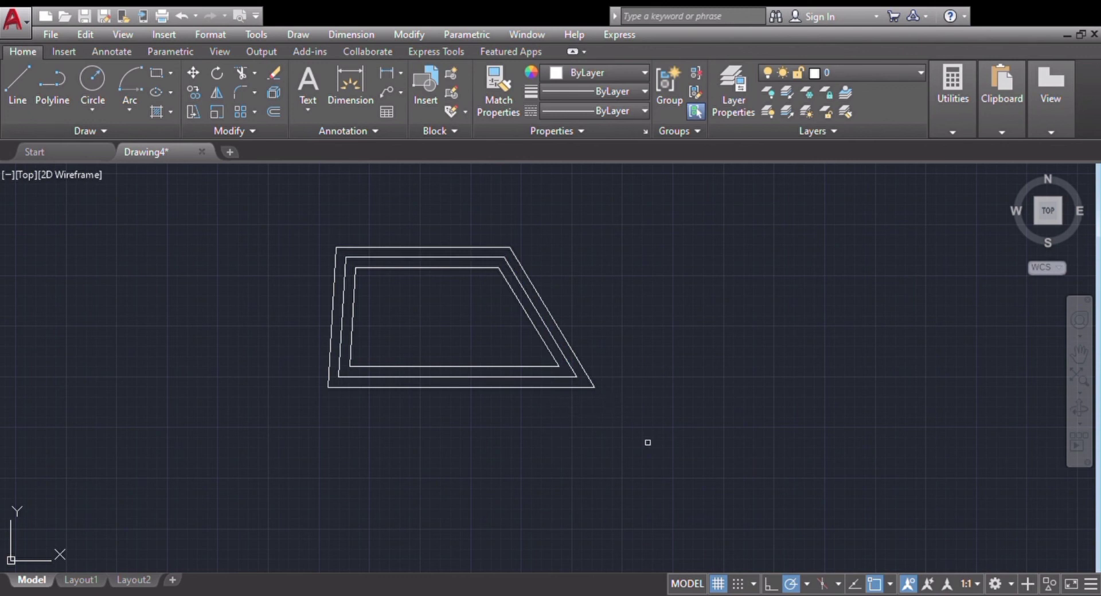
Step: Draw a horizontal line above and to the right of the nested outlines and offset it downward
{"action": "left_click", "coordinate": [17, 86]}
{"action": "left_click", "coordinate": [584, 216]}
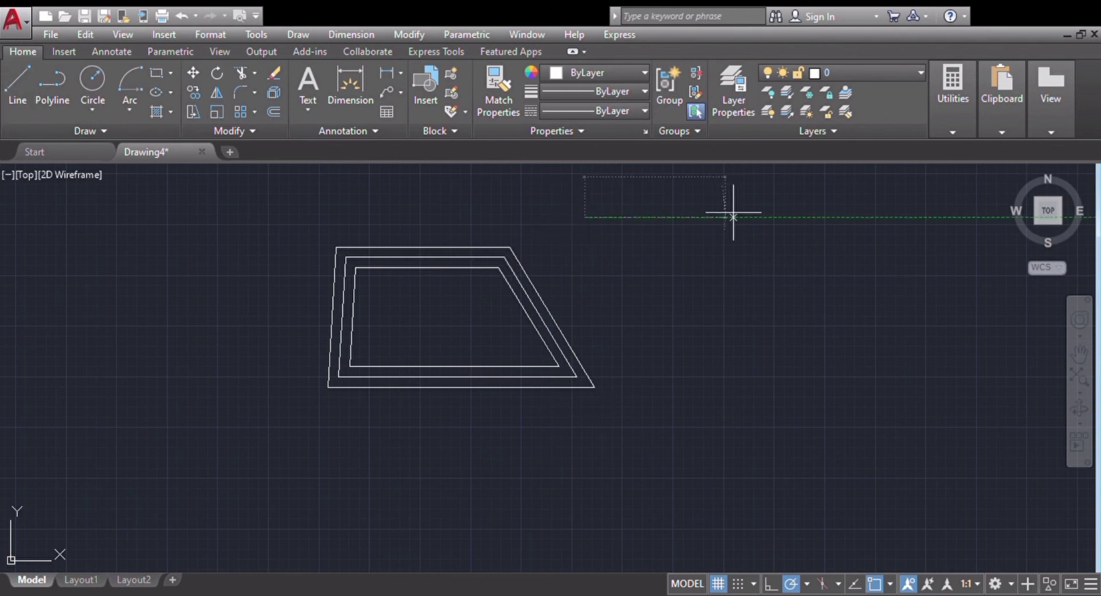
{"action": "left_click", "coordinate": [769, 216]}
{"action": "key", "text": "Return"}
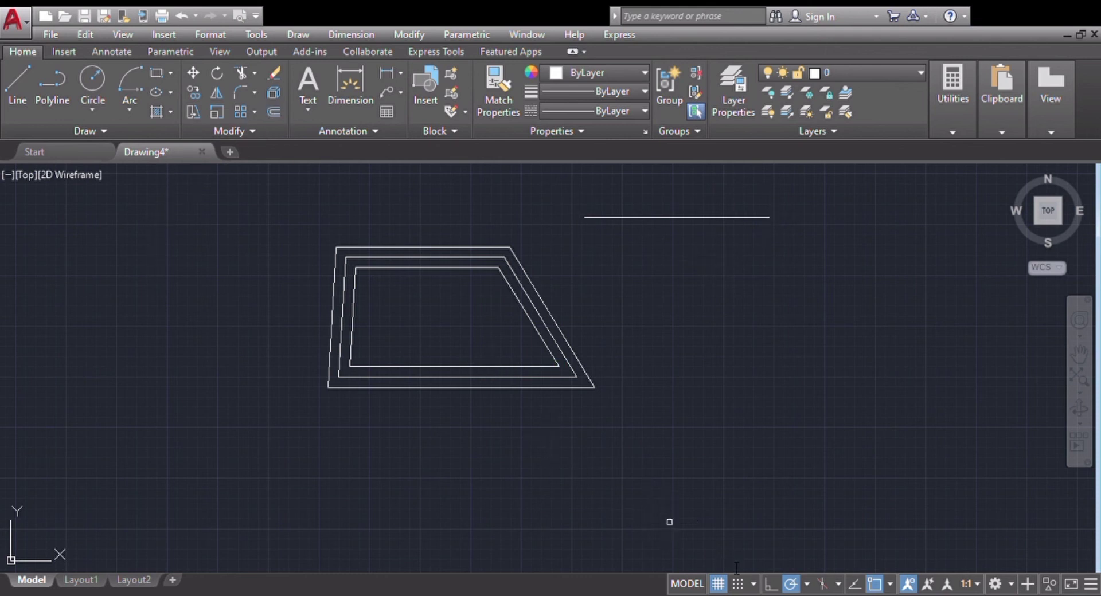
{"action": "left_click", "coordinate": [638, 216]}
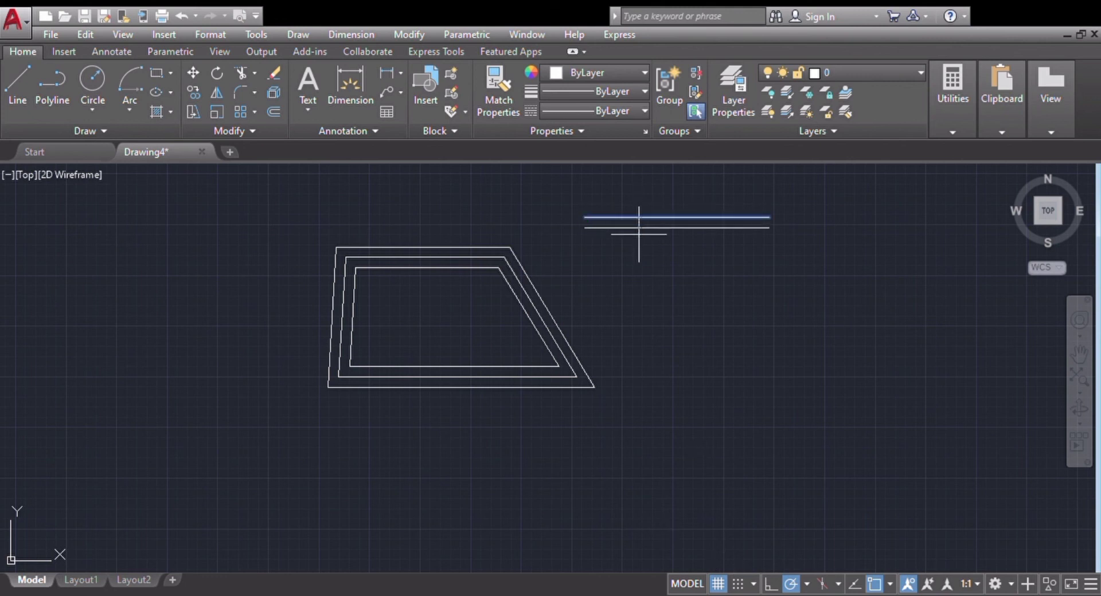
{"action": "left_click", "coordinate": [638, 234]}
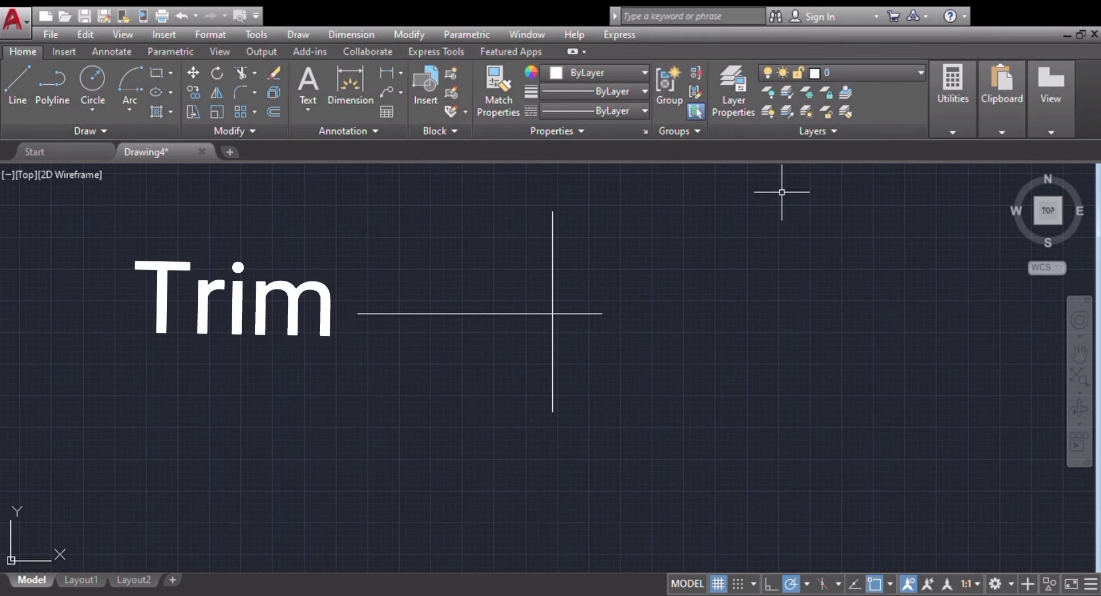
Step: Trim the crossing lines at their intersection, removing the vertical line's upper part and the horizontal line's right end
{"action": "left_click", "coordinate": [238, 75]}
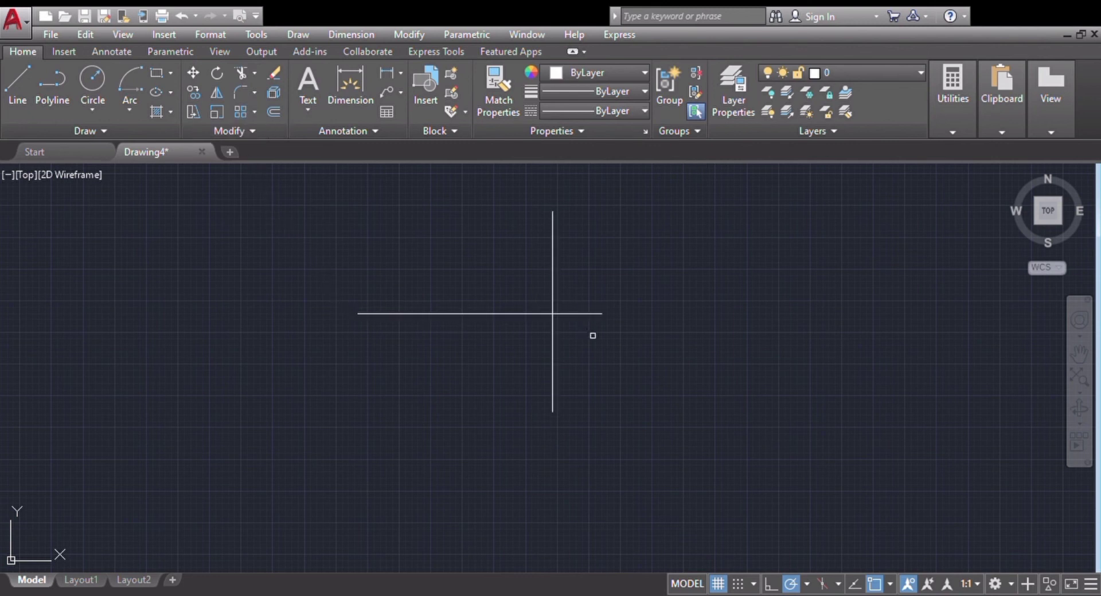
{"action": "left_click", "coordinate": [242, 74]}
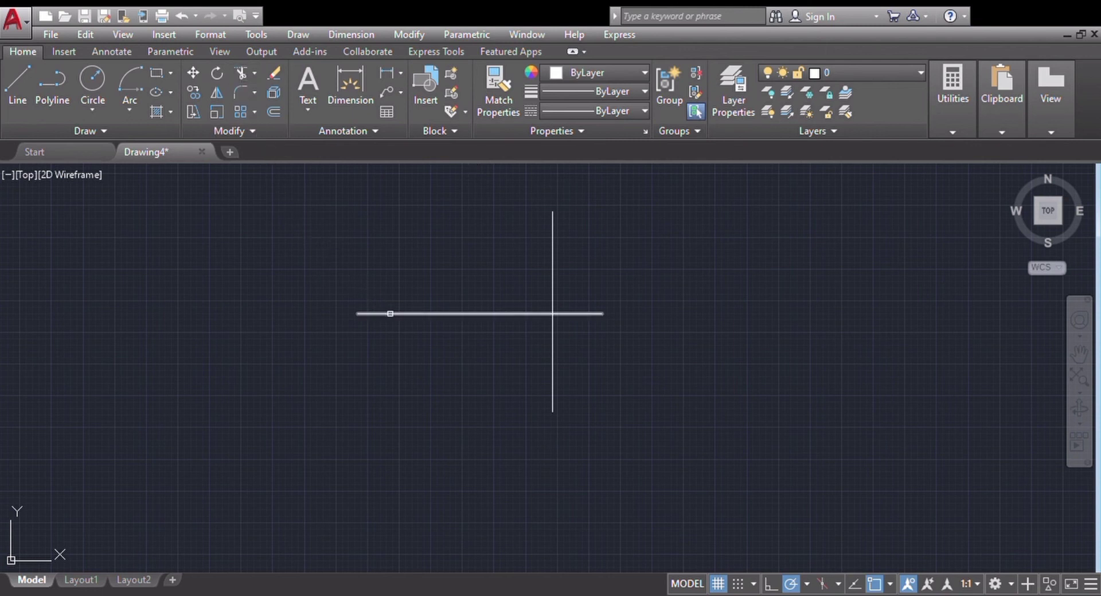
{"action": "left_click", "coordinate": [389, 314]}
{"action": "left_click", "coordinate": [552, 314]}
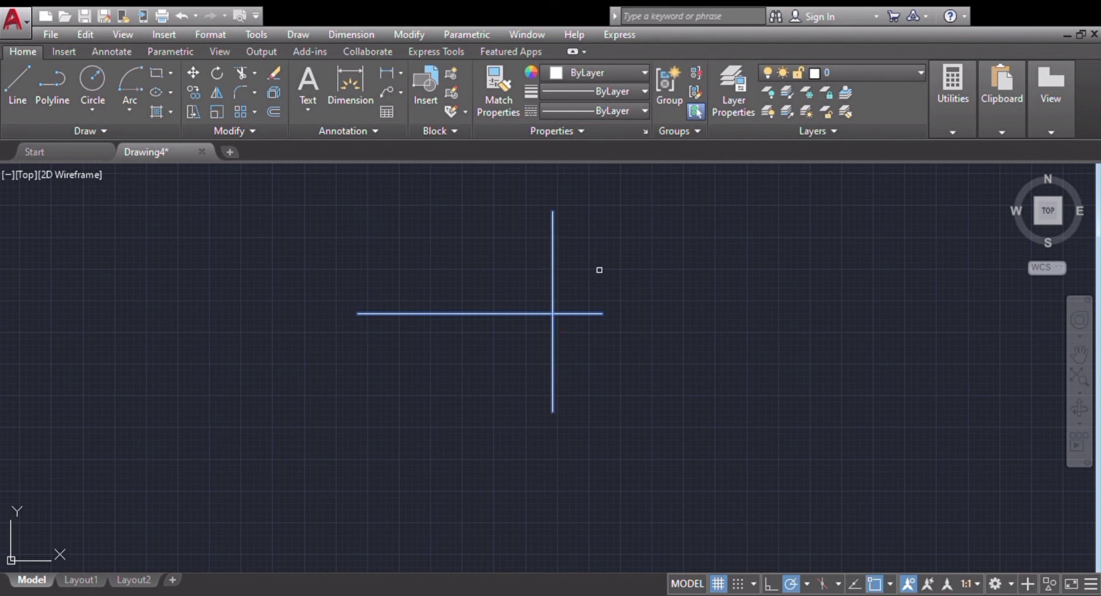
{"action": "left_click", "coordinate": [551, 272]}
{"action": "left_click", "coordinate": [586, 313]}
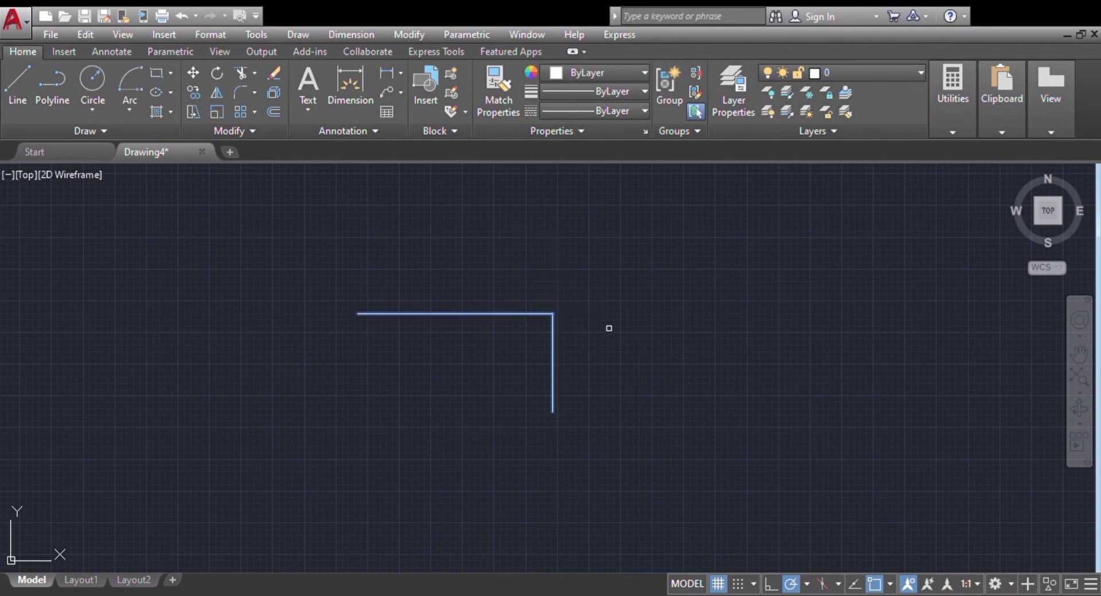
{"action": "key", "text": "Escape"}
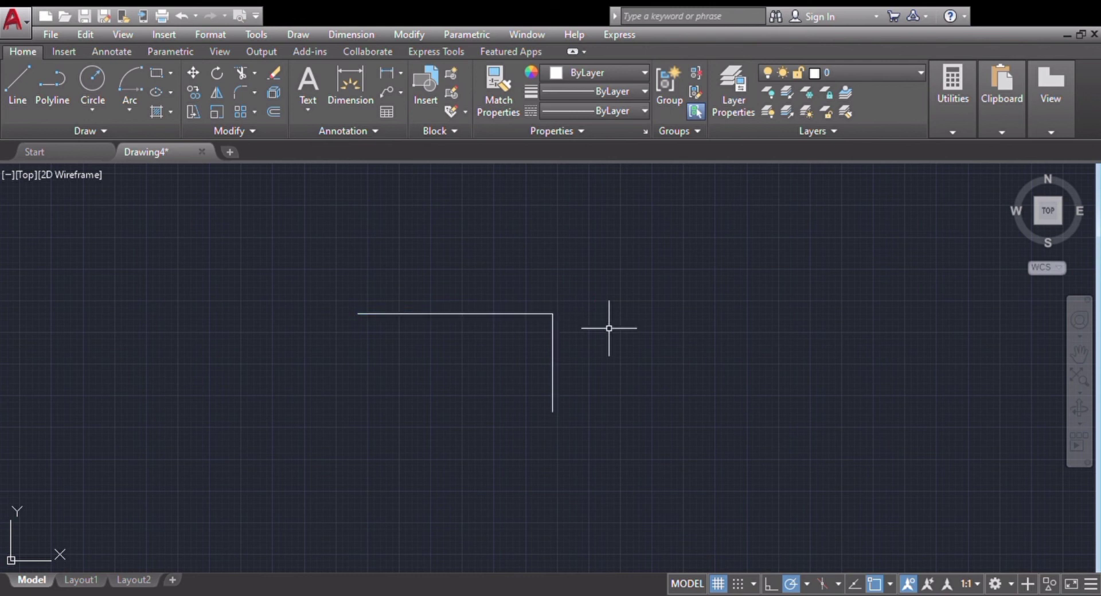